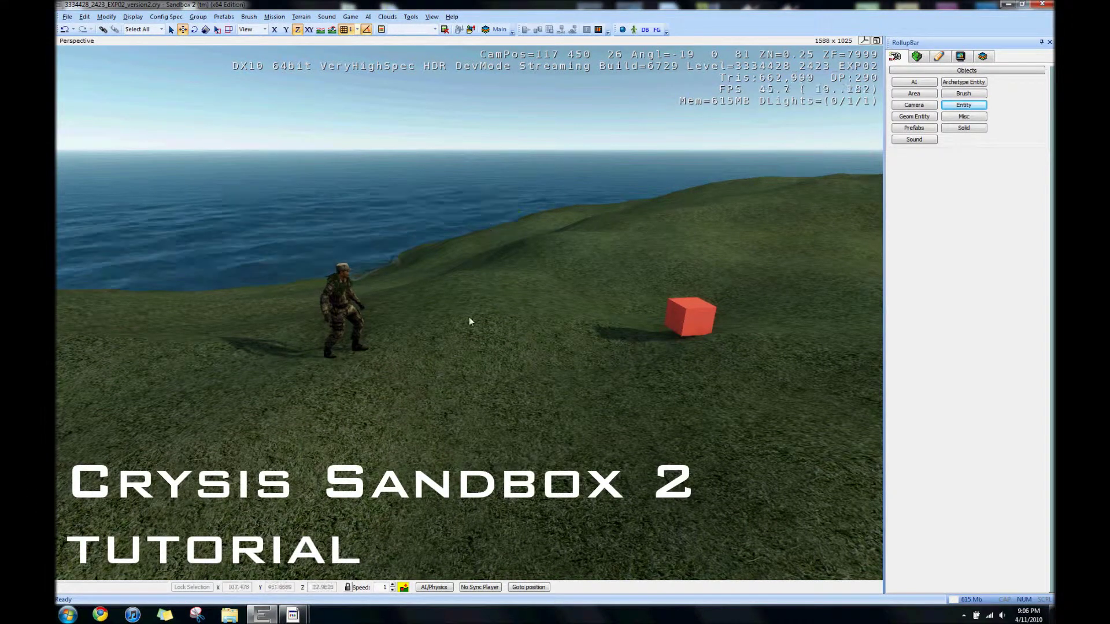
Step: Test the level in game mode, grabbing the soldier and walking around the red cube to examine how its scale responds
{"action": "right_click_drag", "start_coordinate": [513, 347], "coordinate": [523, 354]}
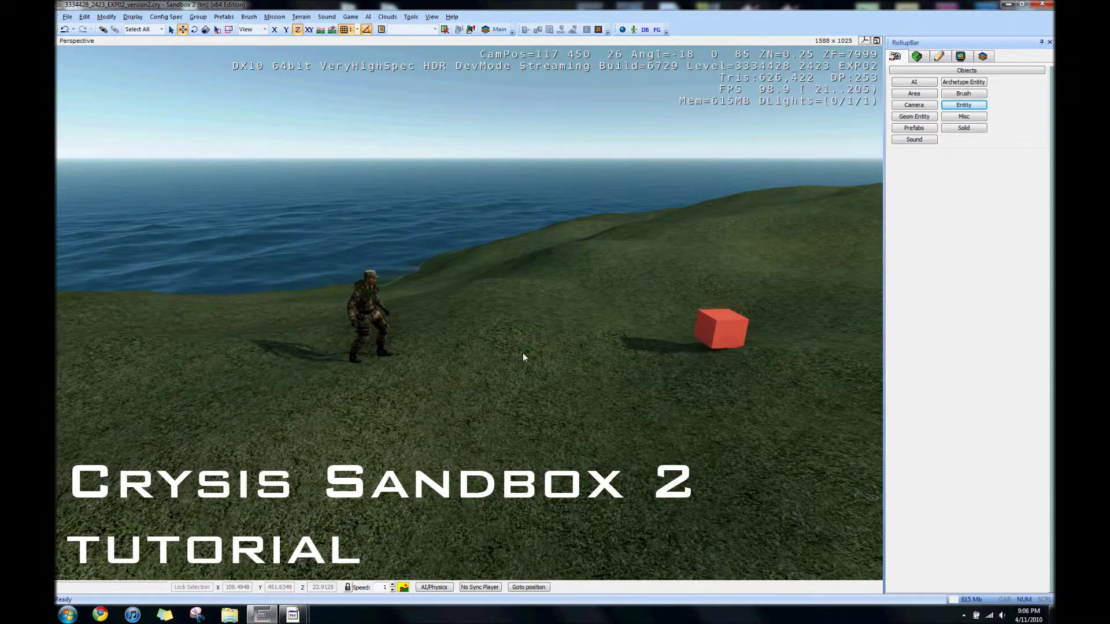
{"action": "right_click_drag", "start_coordinate": [541, 339], "coordinate": [539, 347]}
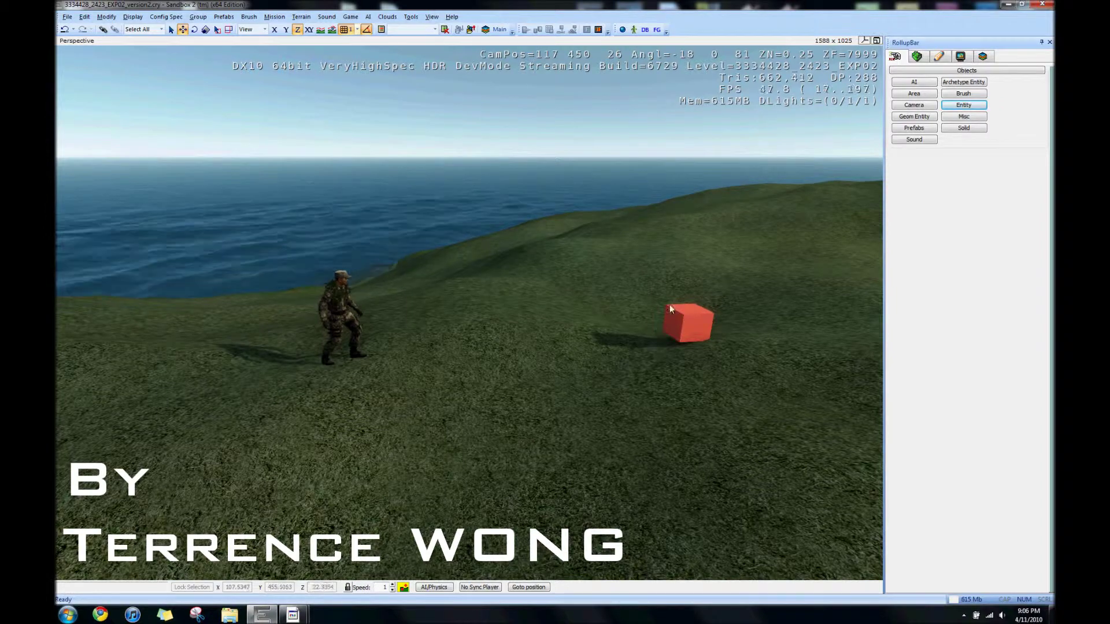
{"action": "key", "text": "ctrl+g"}
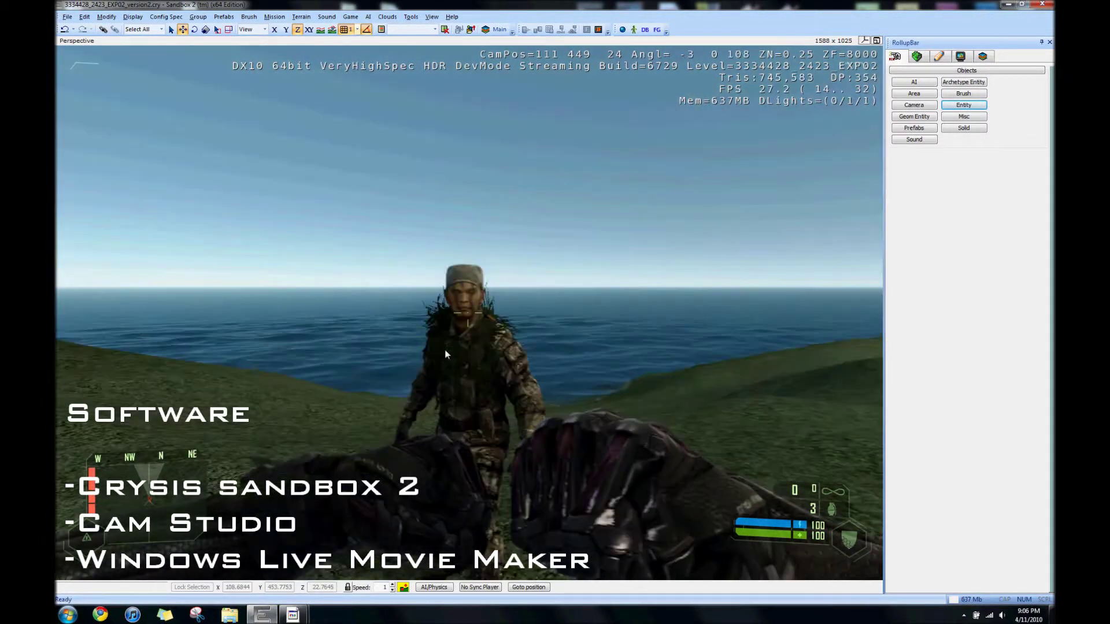
{"action": "key", "text": "w"}
{"action": "key", "text": "f"}
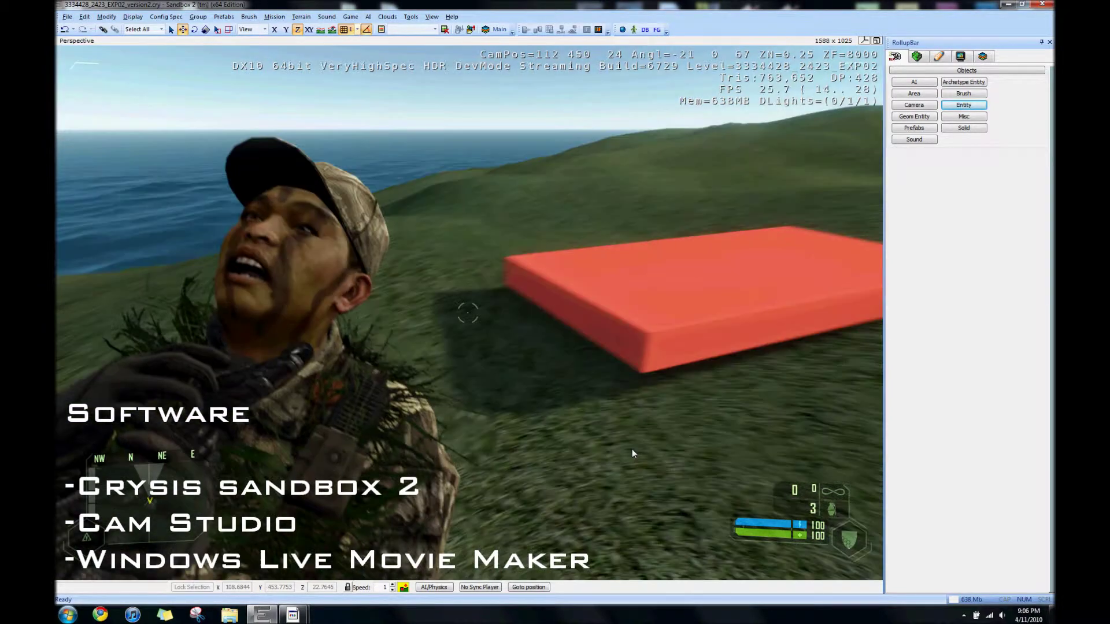
{"action": "key", "text": "s"}
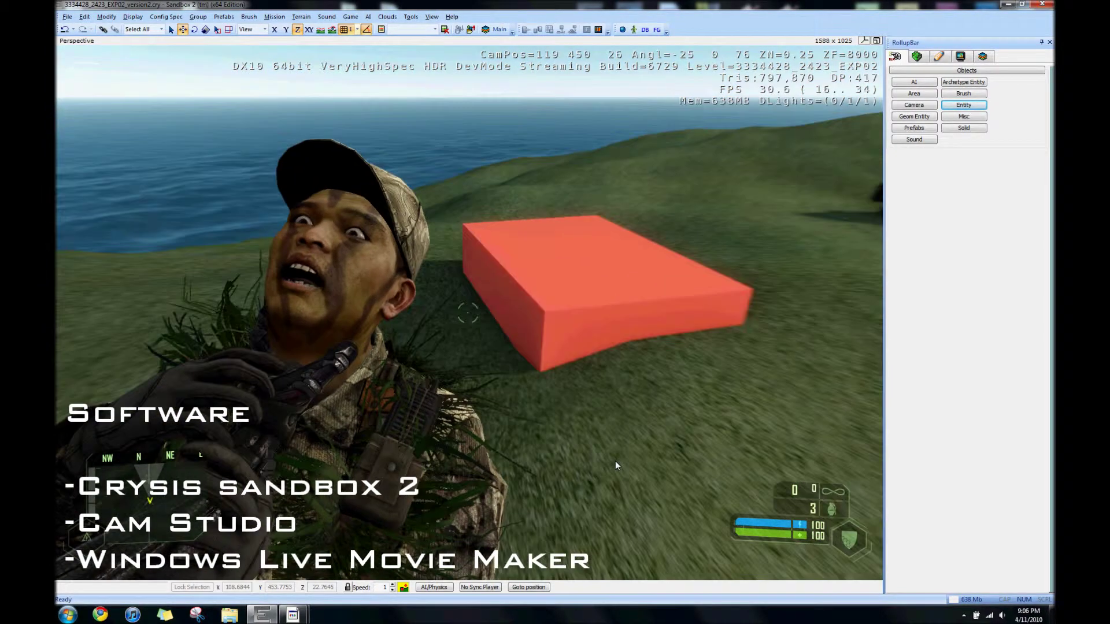
{"action": "key", "text": "w"}
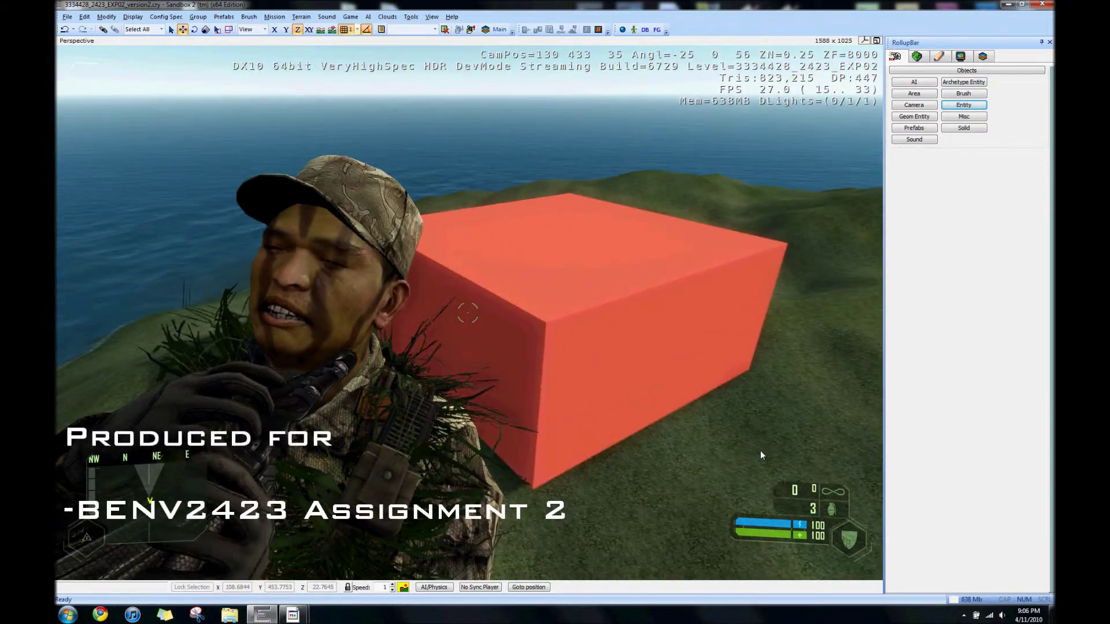
{"action": "key", "text": "w"}
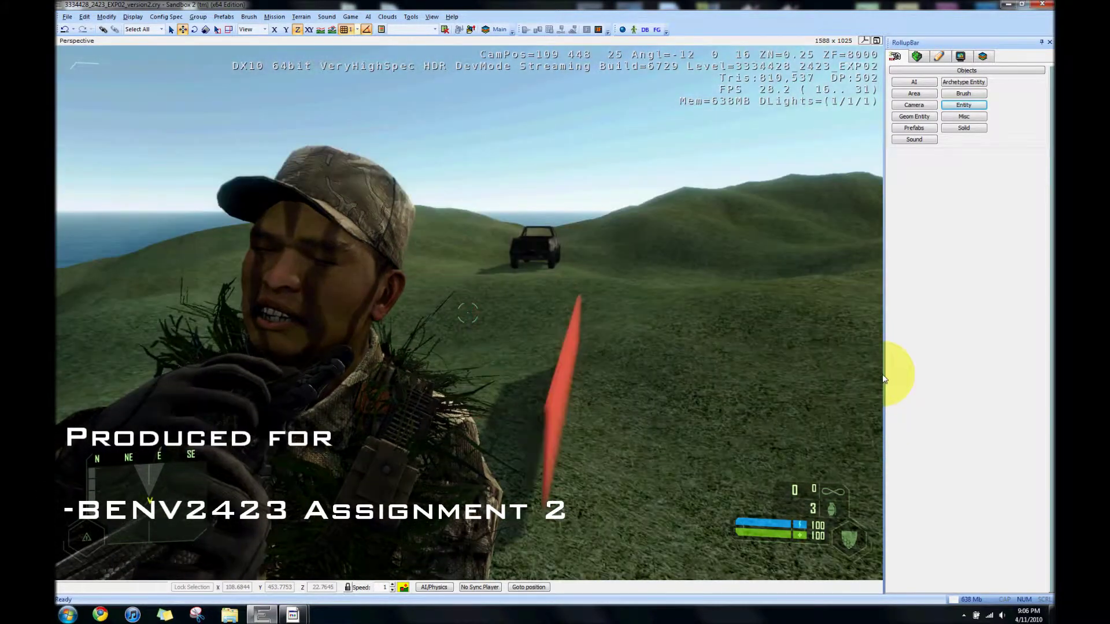
{"action": "key", "text": "s"}
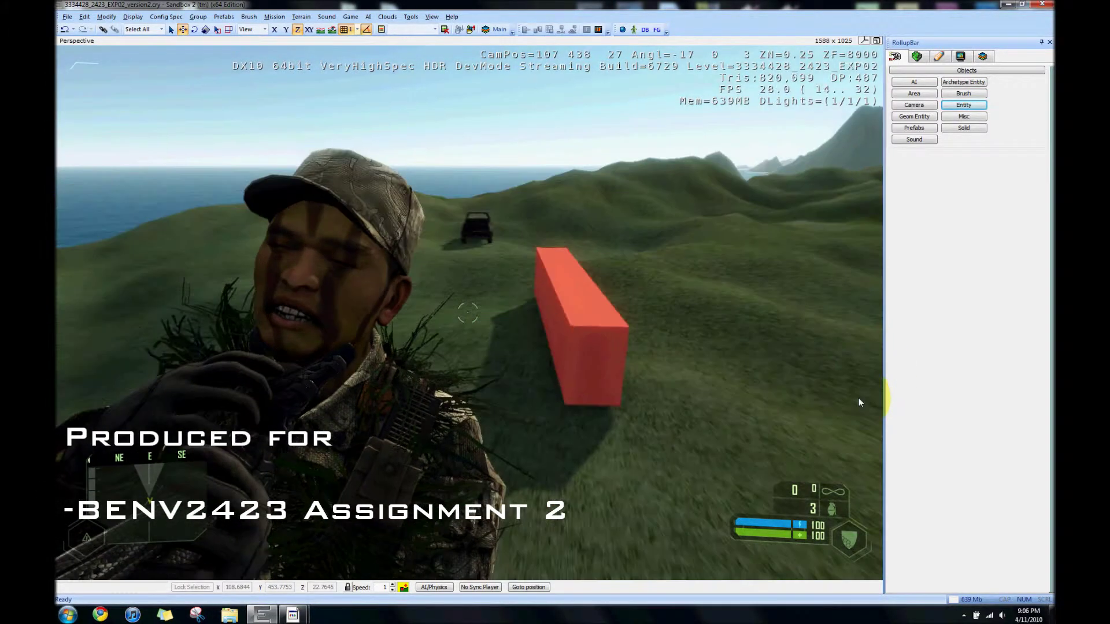
{"action": "key", "text": "w"}
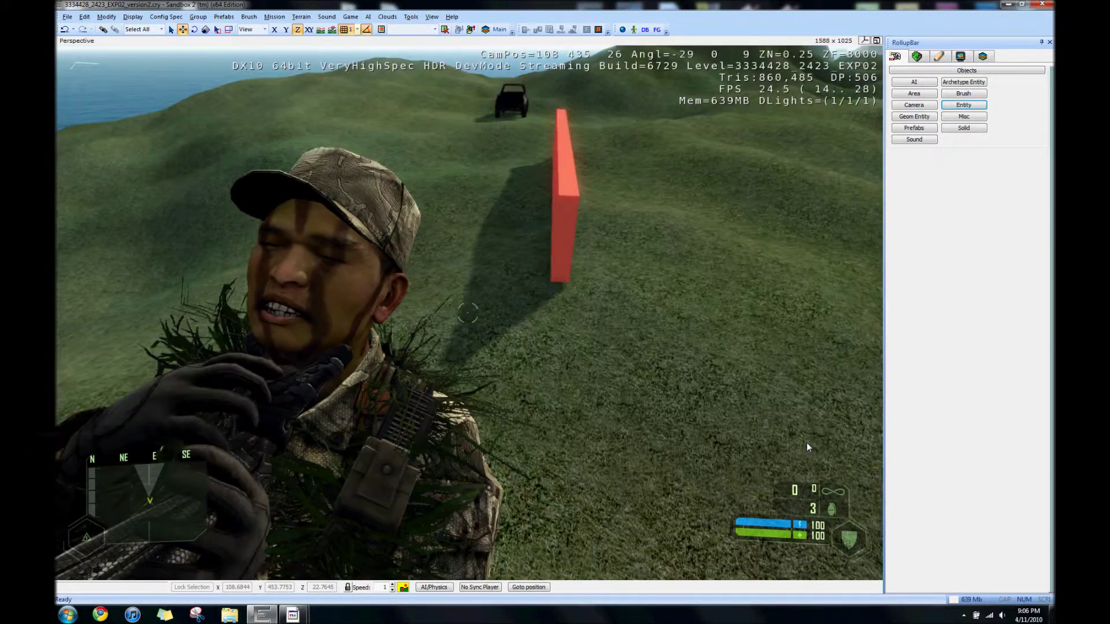
{"action": "key", "text": "f"}
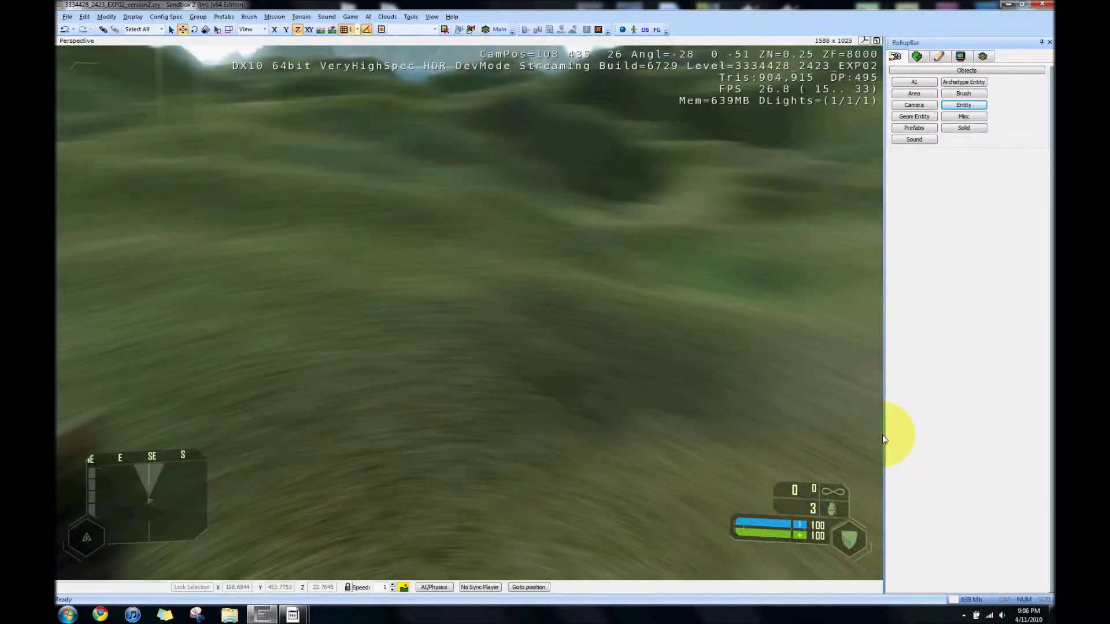
{"action": "left_click_drag", "start_coordinate": [882, 434], "coordinate": [553, 336]}
{"action": "key", "text": "a"}
Step: Place a Grunt entity from the AI category on the grassy hill, with snapping to the terrain enabled
{"action": "right_click_drag", "start_coordinate": [540, 339], "coordinate": [547, 341]}
{"action": "right_click_drag", "start_coordinate": [369, 396], "coordinate": [352, 400]}
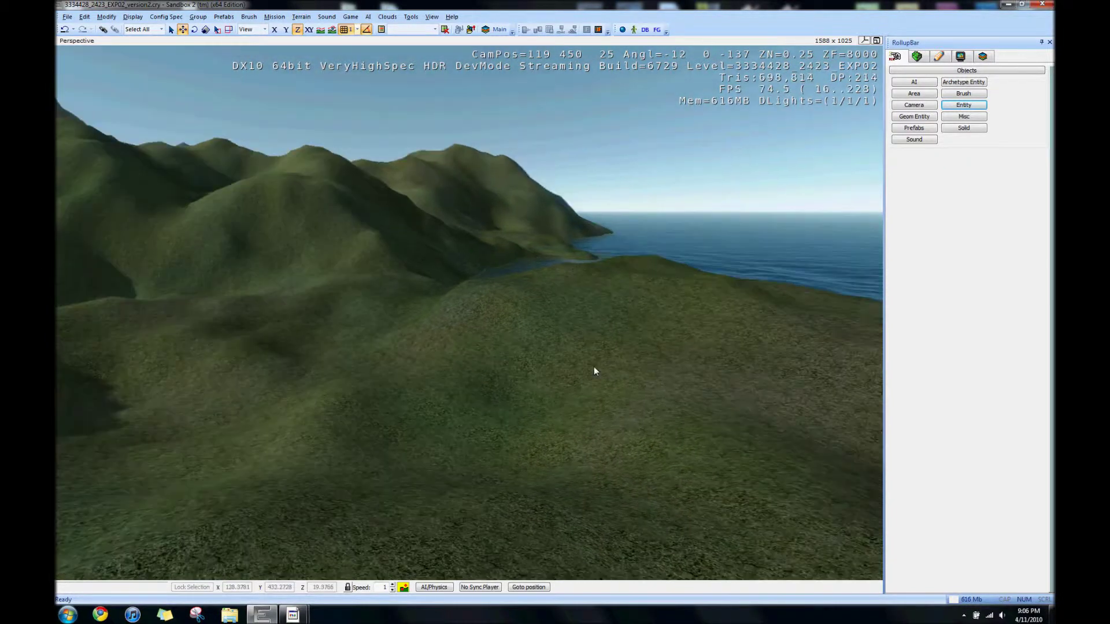
{"action": "left_click", "coordinate": [962, 106]}
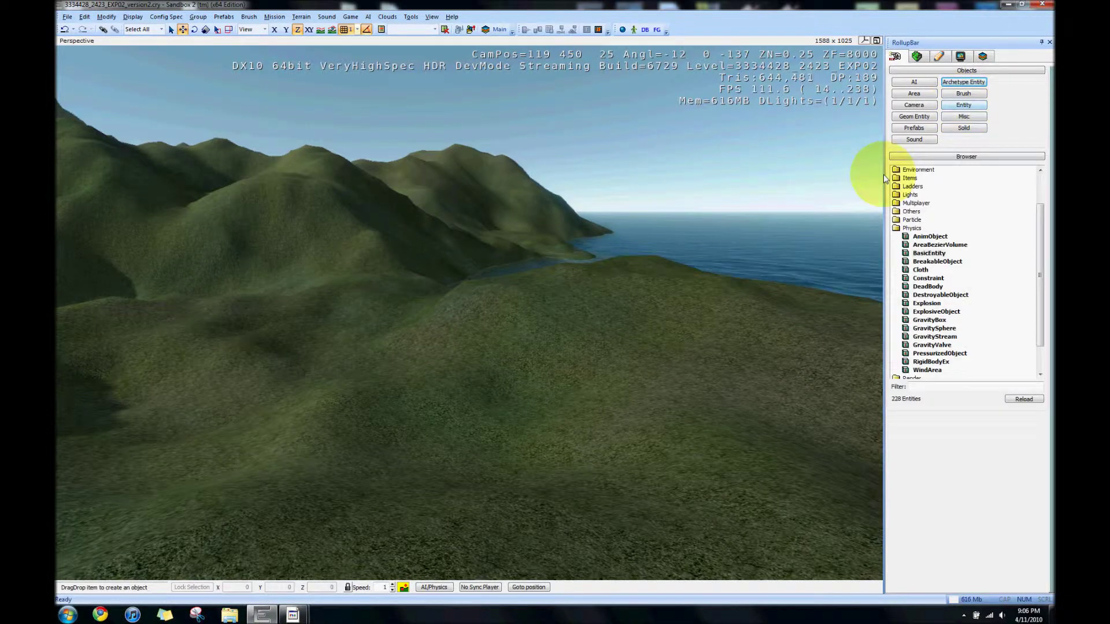
{"action": "scroll", "coordinate": [960, 206], "scroll_direction": "up", "scroll_amount": 5}
{"action": "left_click_drag", "start_coordinate": [1039, 215], "coordinate": [1037, 170]}
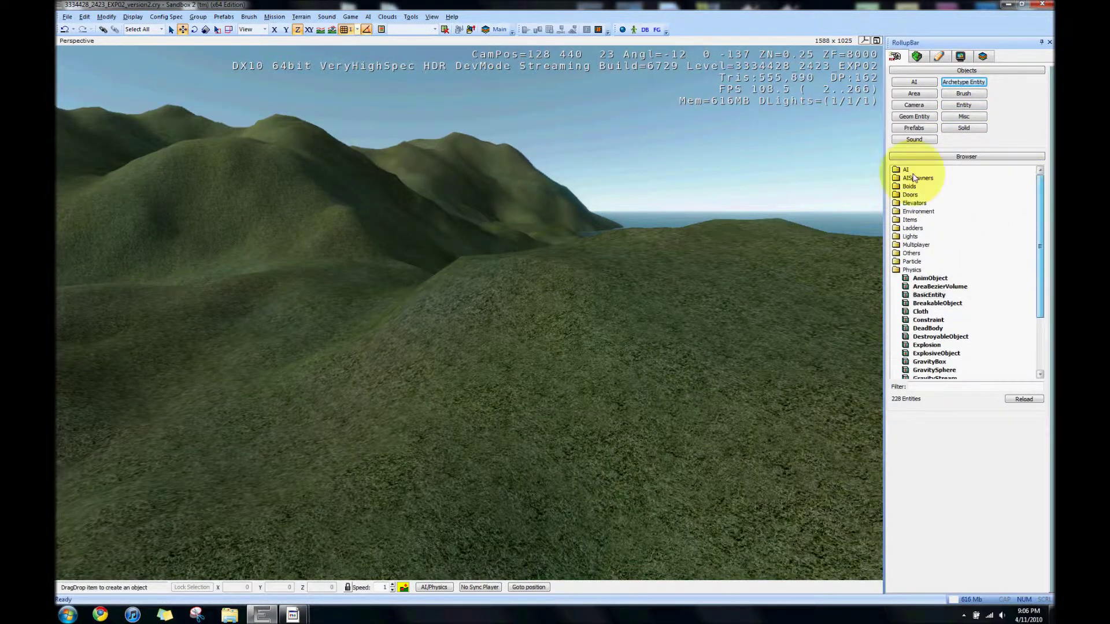
{"action": "left_click", "coordinate": [905, 170]}
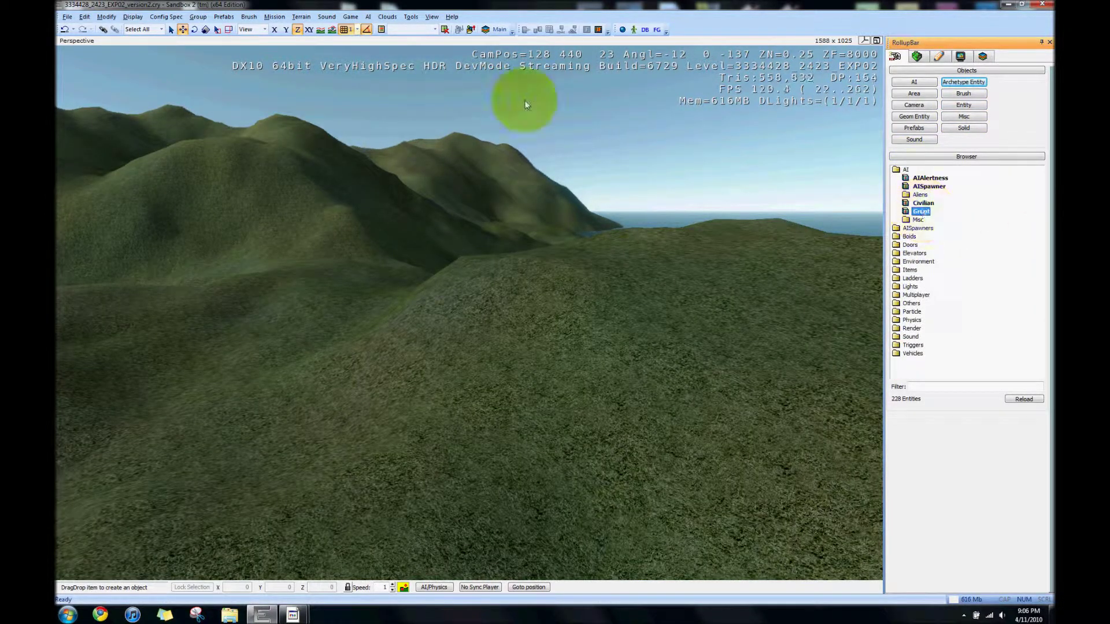
{"action": "left_click", "coordinate": [334, 31]}
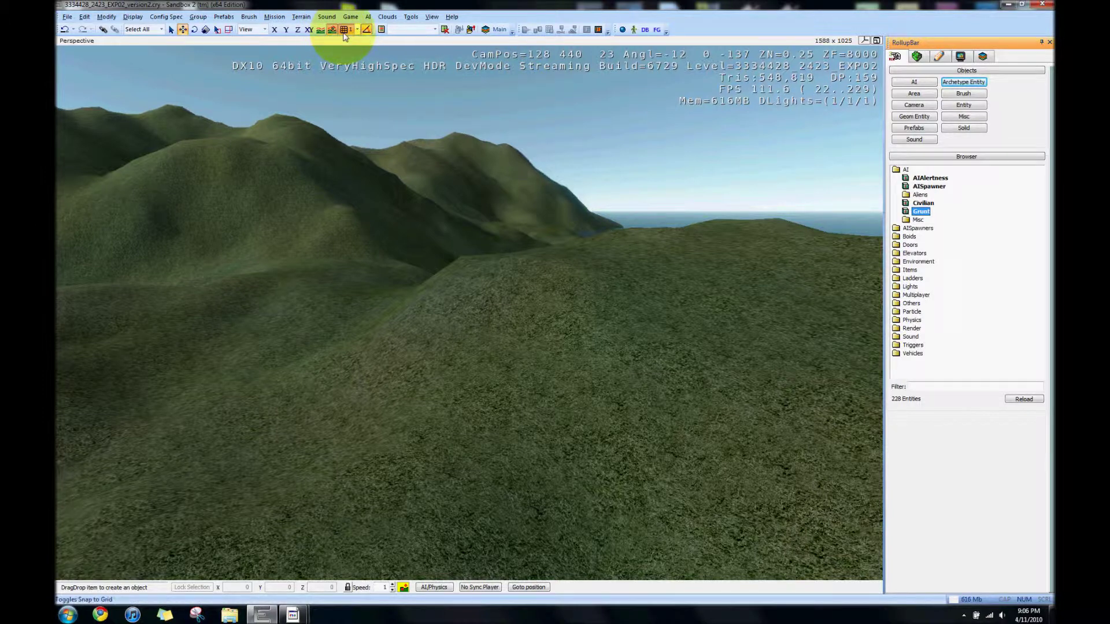
{"action": "left_click_drag", "start_coordinate": [920, 211], "coordinate": [764, 215]}
{"action": "left_click_drag", "start_coordinate": [439, 242], "coordinate": [688, 370]}
{"action": "key", "text": "s"}
{"action": "right_click_drag", "start_coordinate": [758, 320], "coordinate": [701, 341]}
{"action": "left_click", "coordinate": [701, 341]}
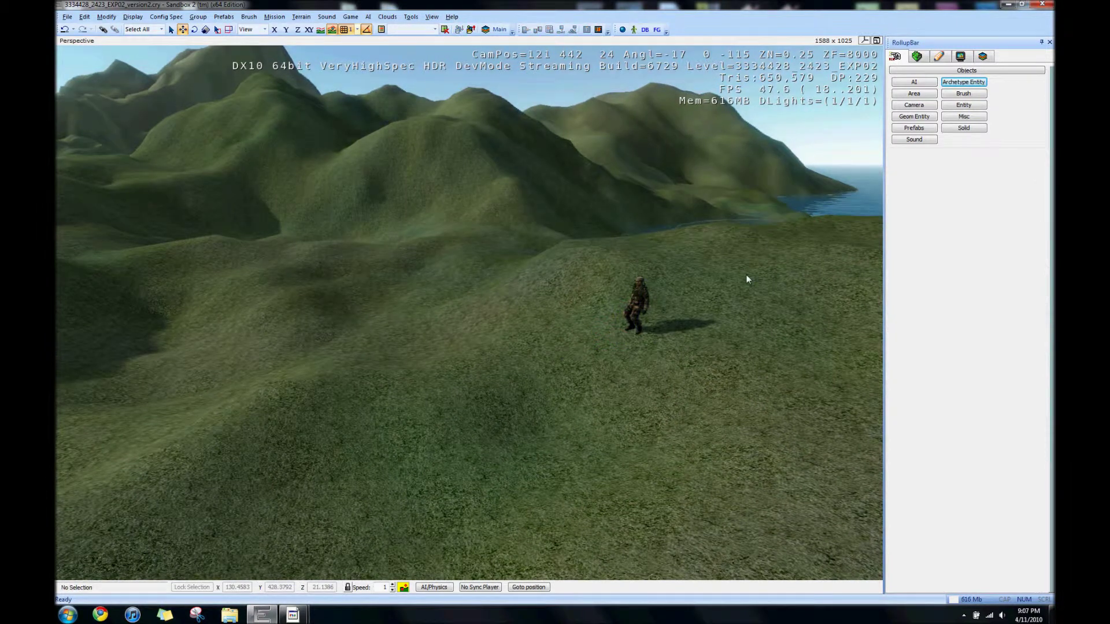
Step: Place a Physics BasicEntity on the slope near the soldier, at about X 132, Y 438, Z 19
{"action": "left_click", "coordinate": [965, 100]}
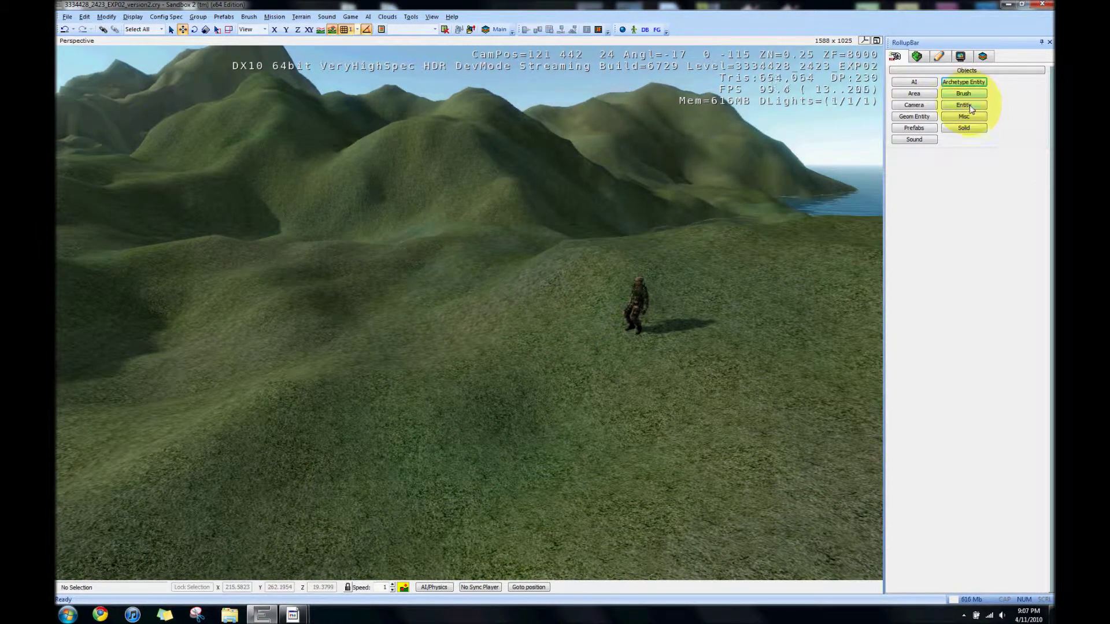
{"action": "left_click", "coordinate": [963, 106]}
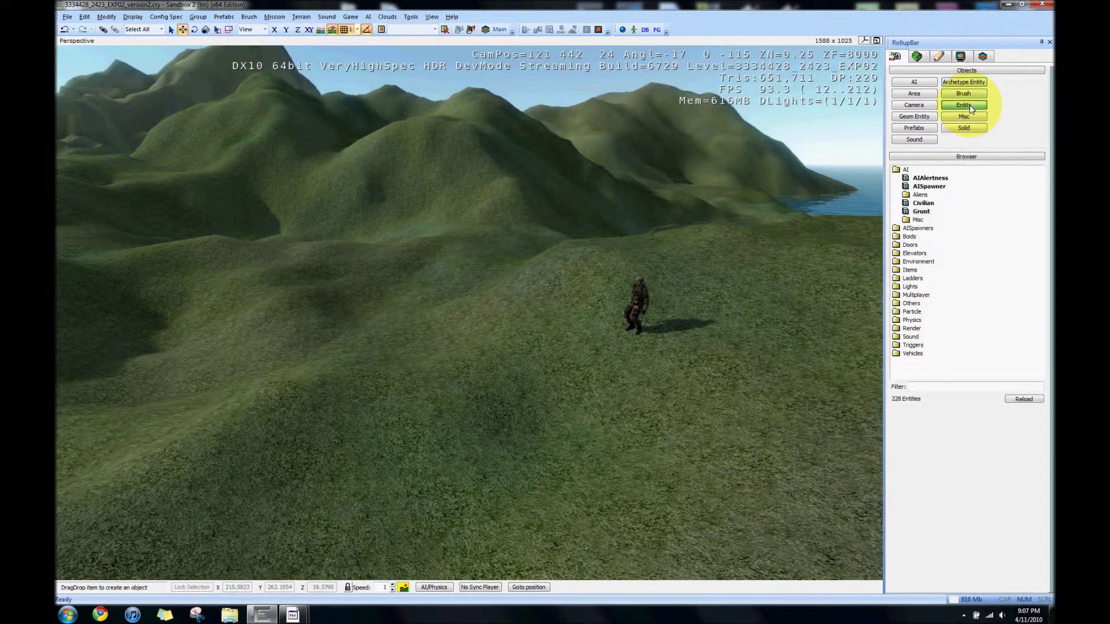
{"action": "double_click", "coordinate": [905, 169]}
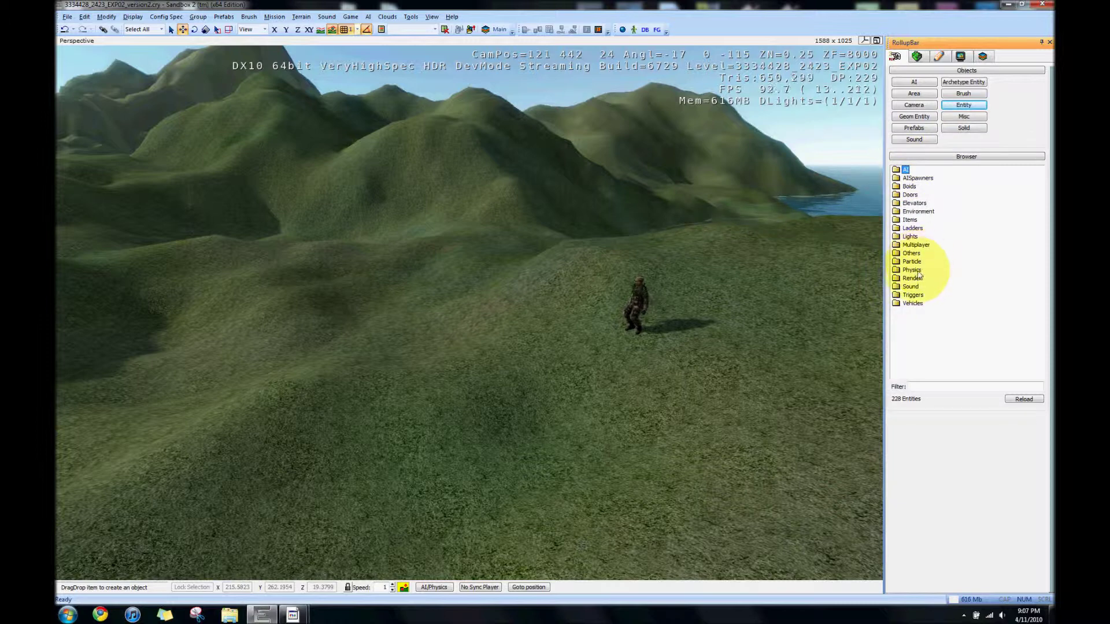
{"action": "double_click", "coordinate": [917, 271]}
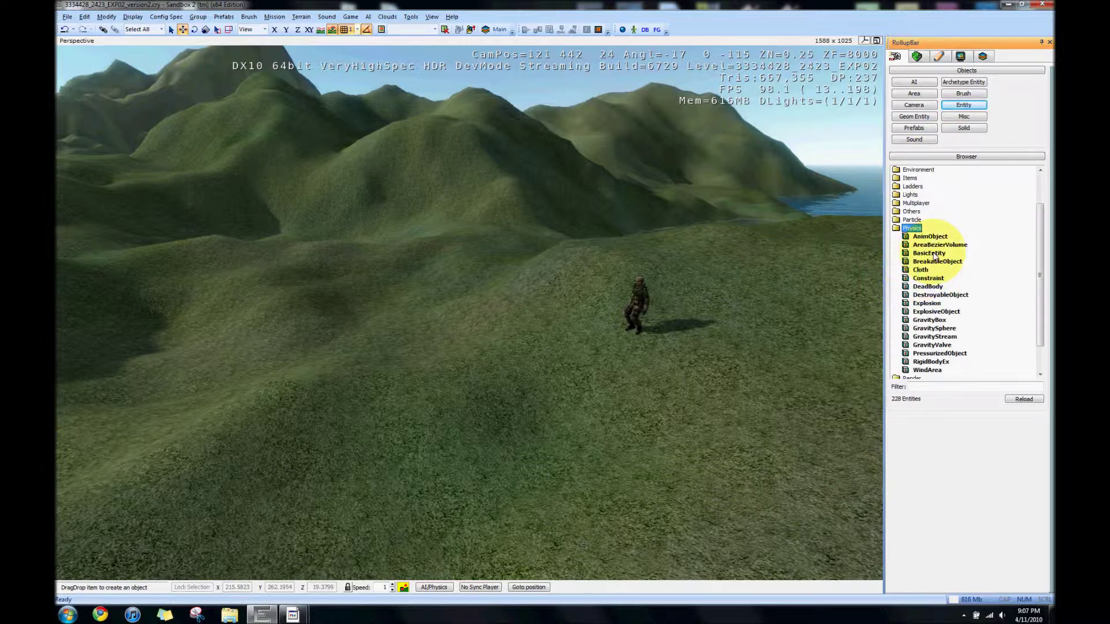
{"action": "left_click_drag", "start_coordinate": [933, 255], "coordinate": [716, 271]}
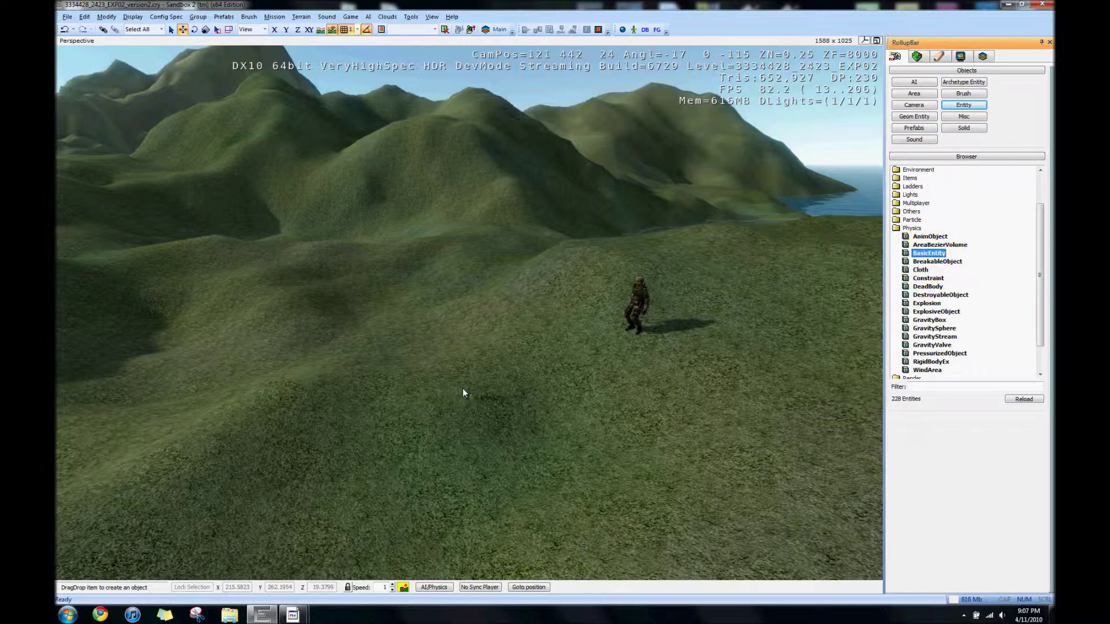
{"action": "left_click_drag", "start_coordinate": [462, 393], "coordinate": [463, 389]}
{"action": "left_click", "coordinate": [327, 32]}
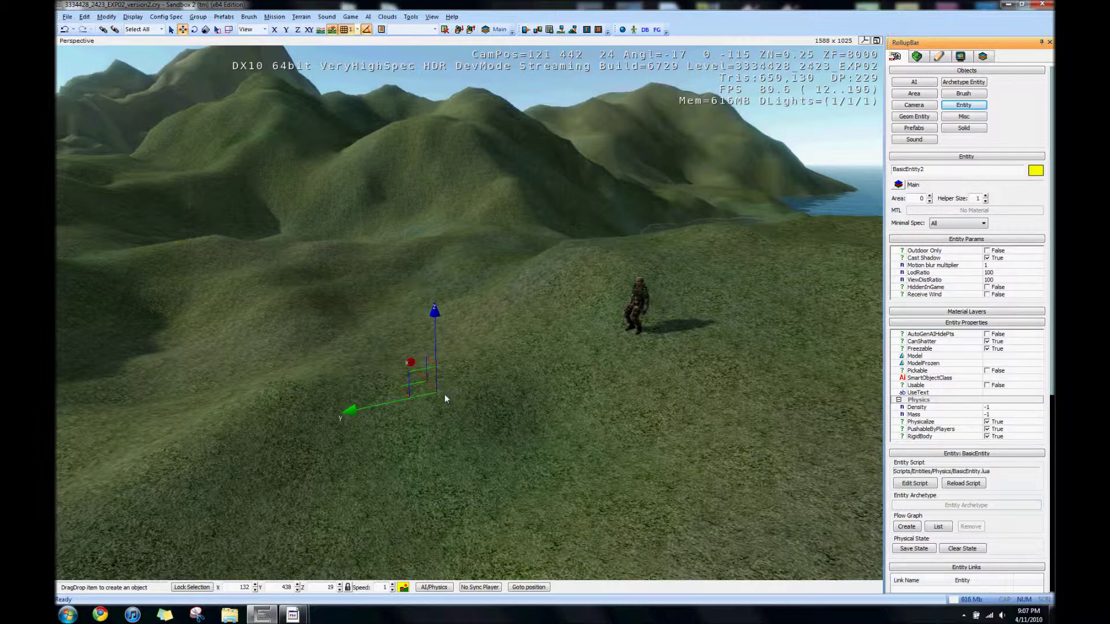
{"action": "left_click", "coordinate": [445, 398]}
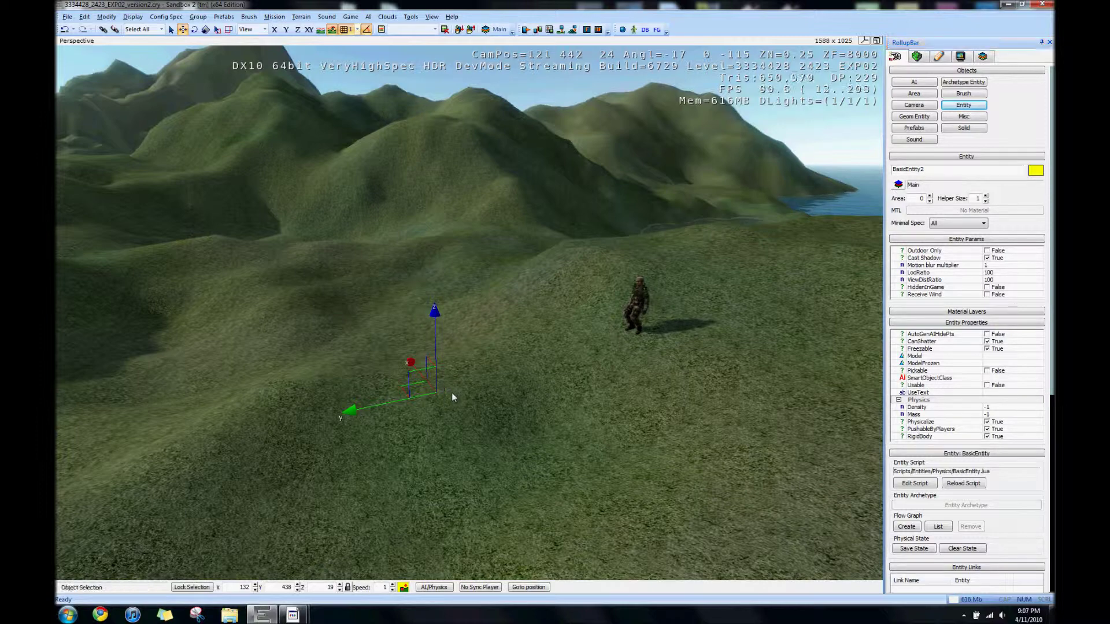
Step: Assign cube3.cgf from the 3334428_objects folder as the BasicEntity's model
{"action": "left_click", "coordinate": [1040, 359]}
{"action": "left_click", "coordinate": [1039, 356]}
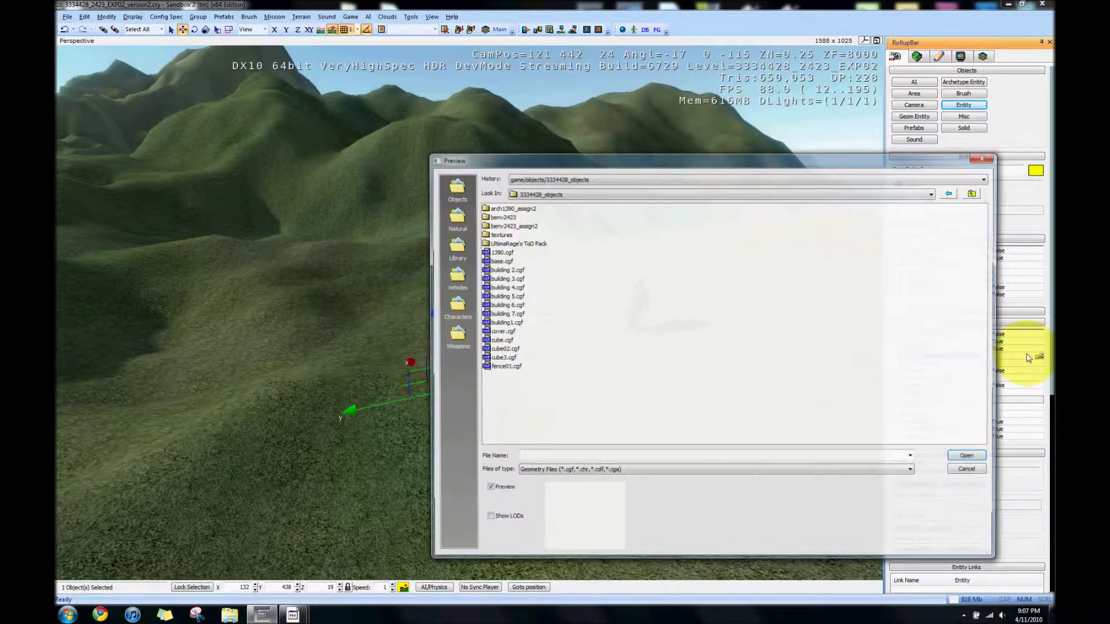
{"action": "double_click", "coordinate": [501, 359]}
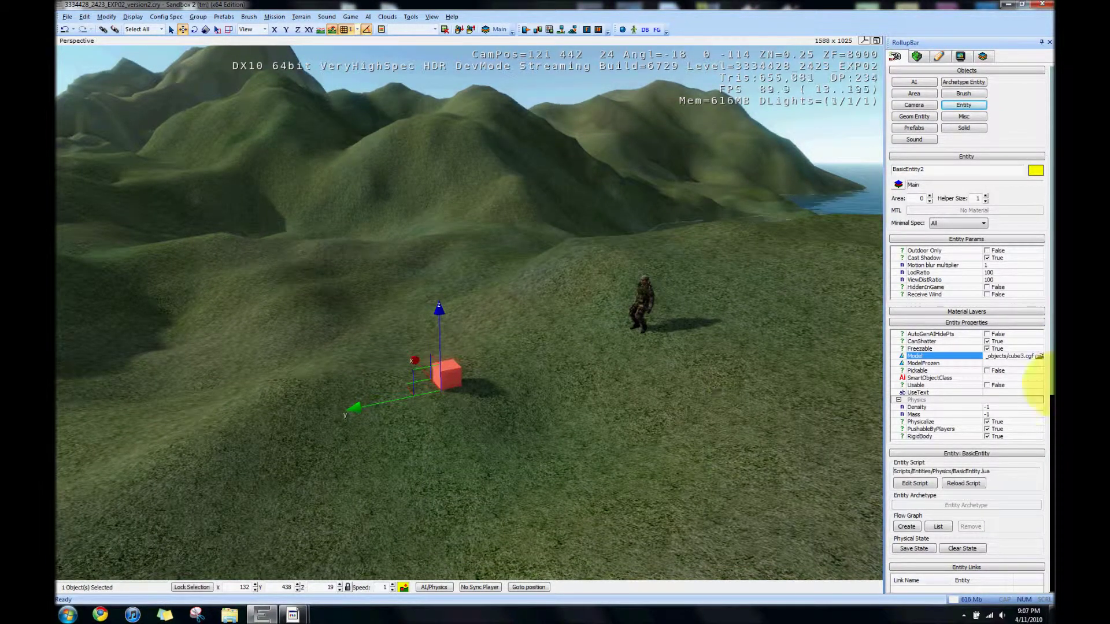
{"action": "left_click", "coordinate": [666, 378]}
{"action": "left_click", "coordinate": [448, 376]}
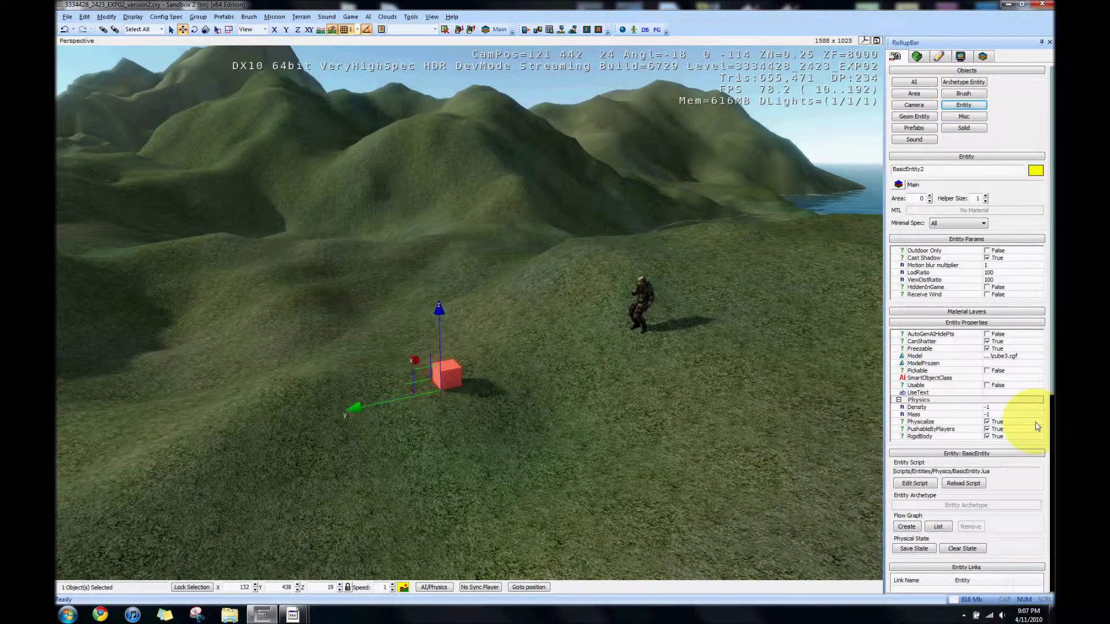
Step: Create a flow graph for the cube entity in a new group named "scaling"
{"action": "scroll", "coordinate": [1045, 380], "scroll_direction": "down", "scroll_amount": 2}
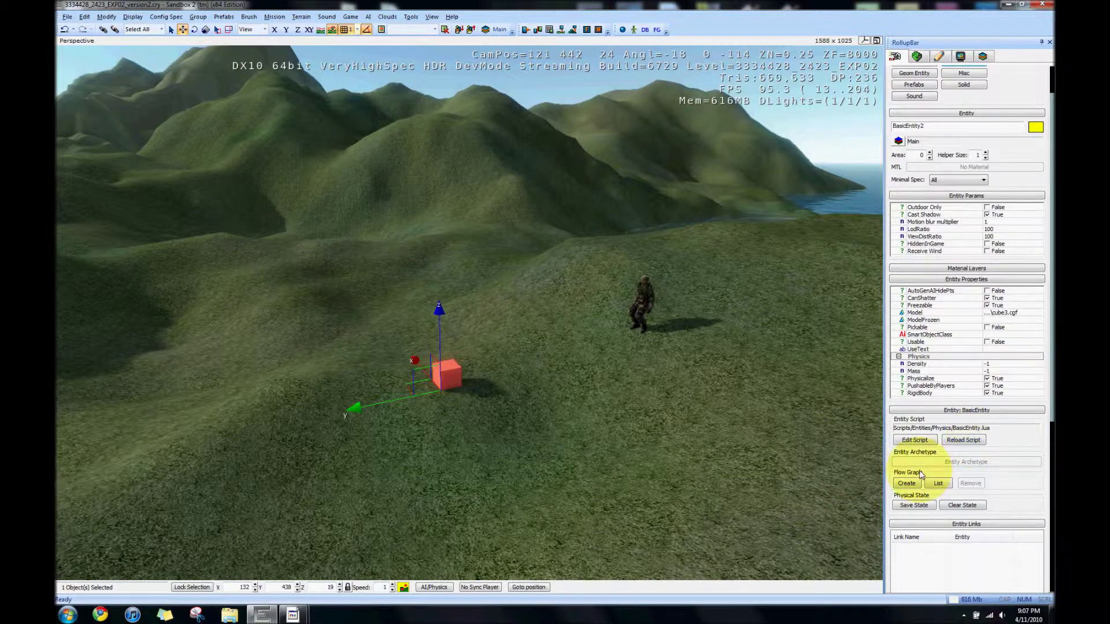
{"action": "left_click", "coordinate": [906, 484]}
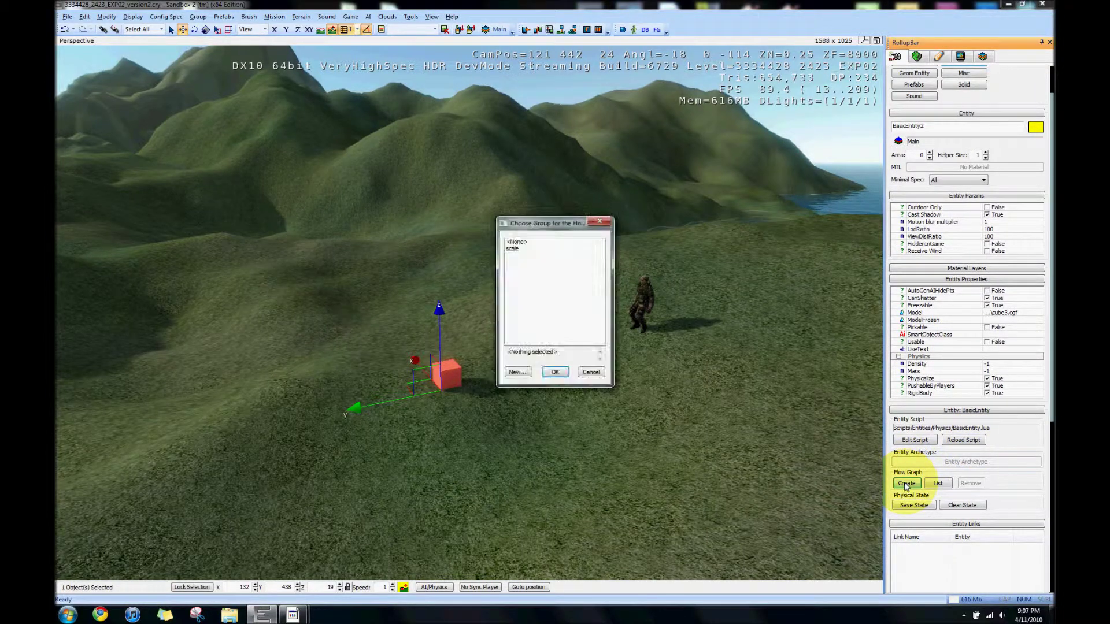
{"action": "left_click", "coordinate": [508, 370]}
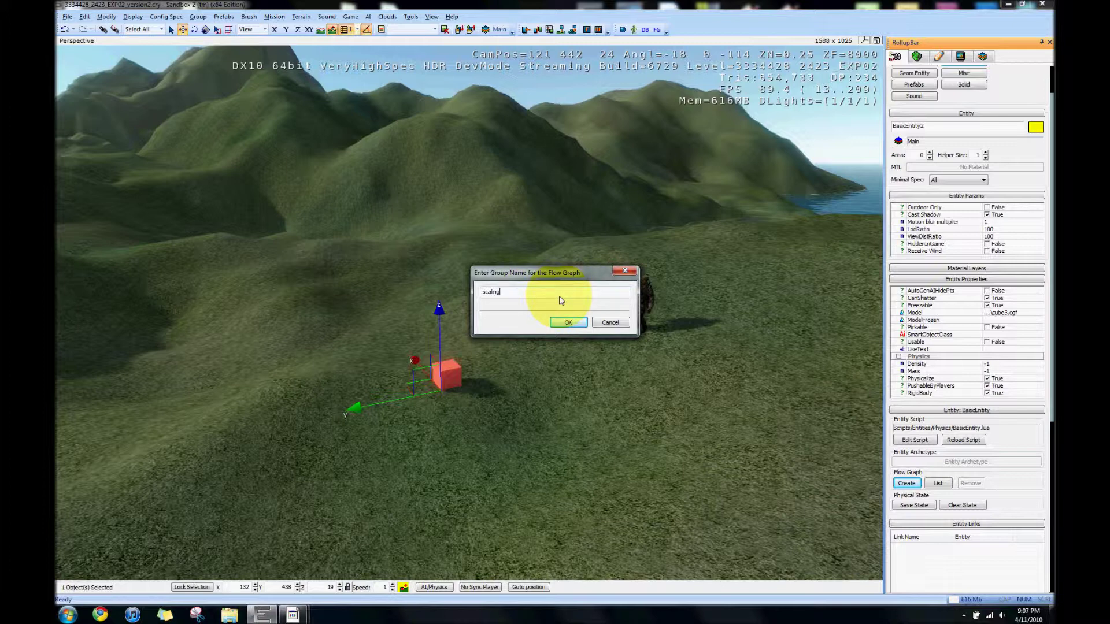
{"action": "key", "text": "Return"}
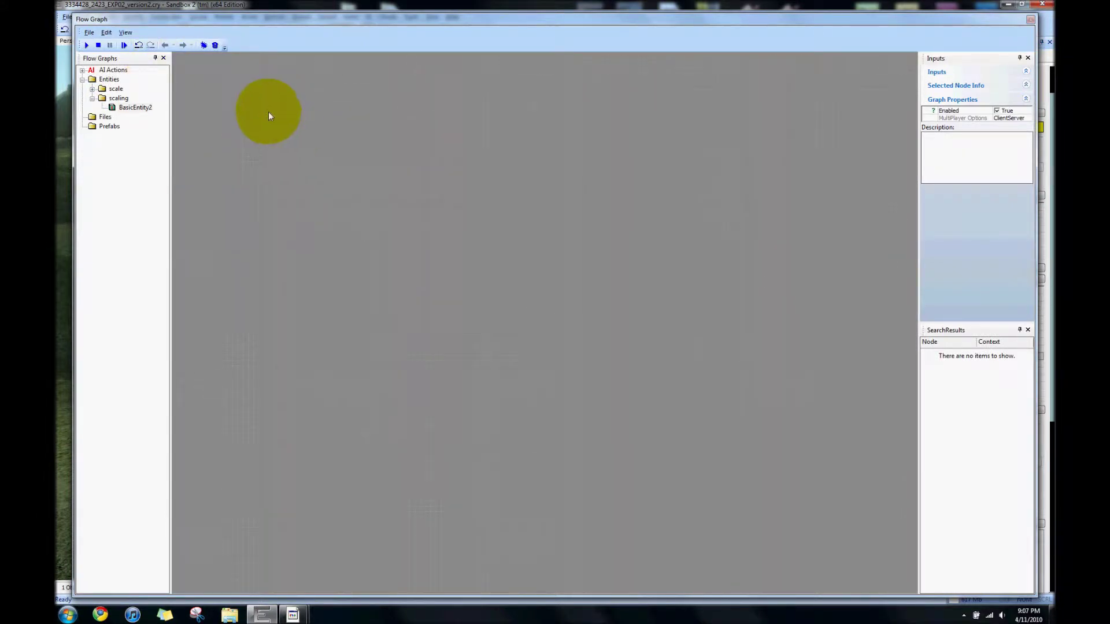
Step: Add a Start node from the Misc category to the empty graph and reposition it lower down
{"action": "right_click", "coordinate": [235, 136]}
{"action": "mouse_move", "coordinate": [261, 141]}
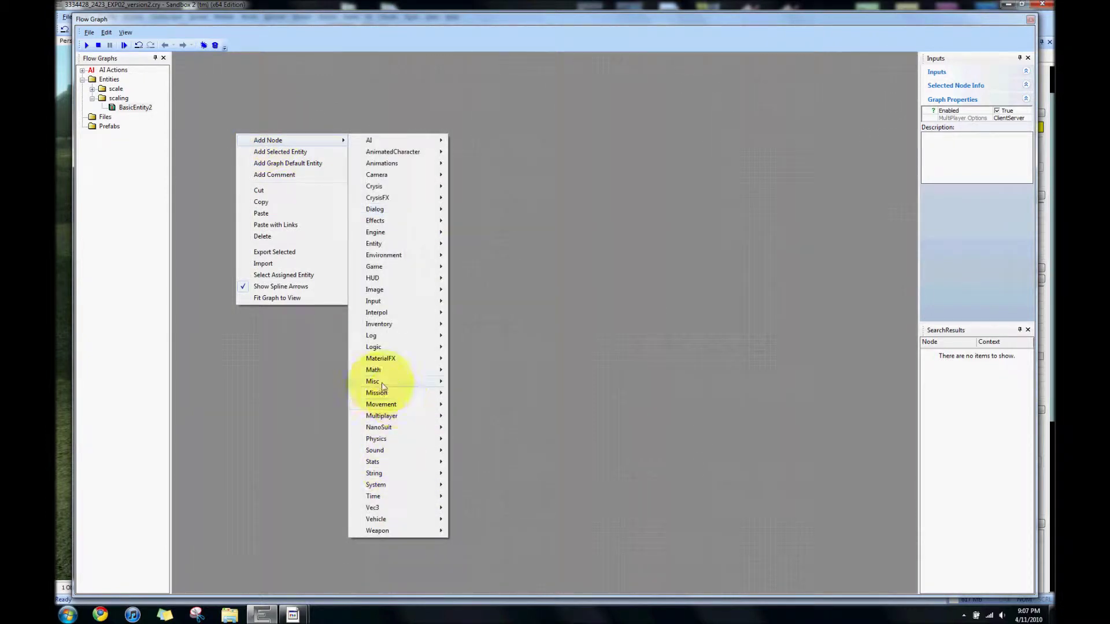
{"action": "mouse_move", "coordinate": [408, 388]}
{"action": "left_click", "coordinate": [469, 404]}
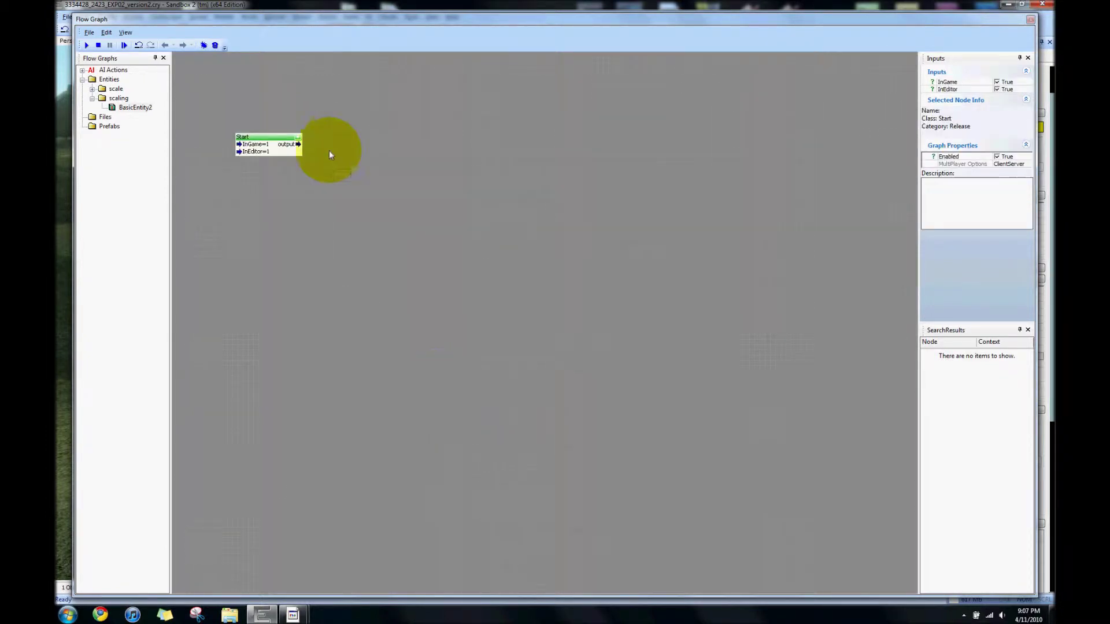
{"action": "left_click_drag", "start_coordinate": [275, 139], "coordinate": [246, 209]}
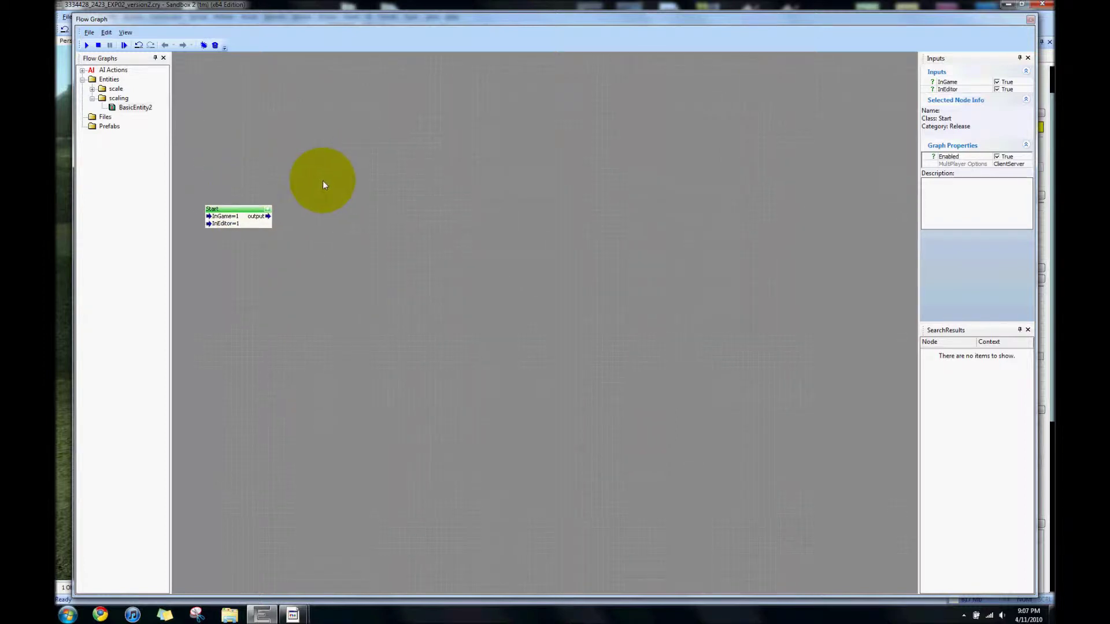
Step: Add a Logic:Any node to the graph beside the Start node
{"action": "right_click", "coordinate": [316, 197]}
{"action": "mouse_move", "coordinate": [390, 206]}
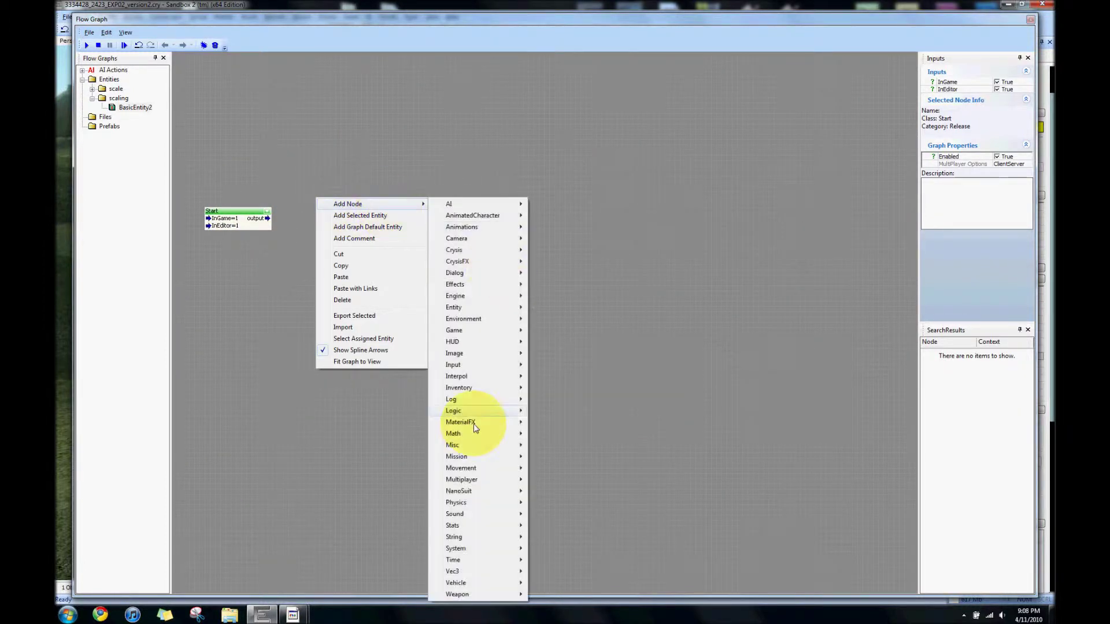
{"action": "mouse_move", "coordinate": [488, 412]}
{"action": "left_click", "coordinate": [550, 435]}
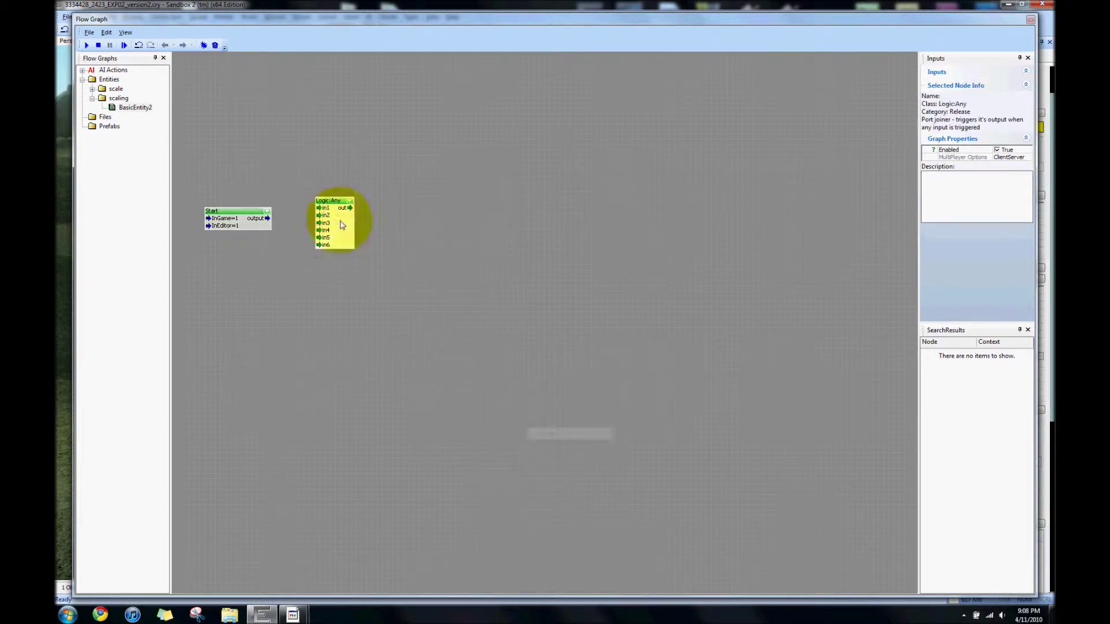
Step: Align the Logic:Any node with the Start node and add a Time:Delay node above it
{"action": "mouse_move", "coordinate": [332, 204]}
{"action": "left_mouse_down"}
{"action": "mouse_move", "coordinate": [319, 229]}
{"action": "mouse_move", "coordinate": [321, 218]}
{"action": "left_mouse_up"}
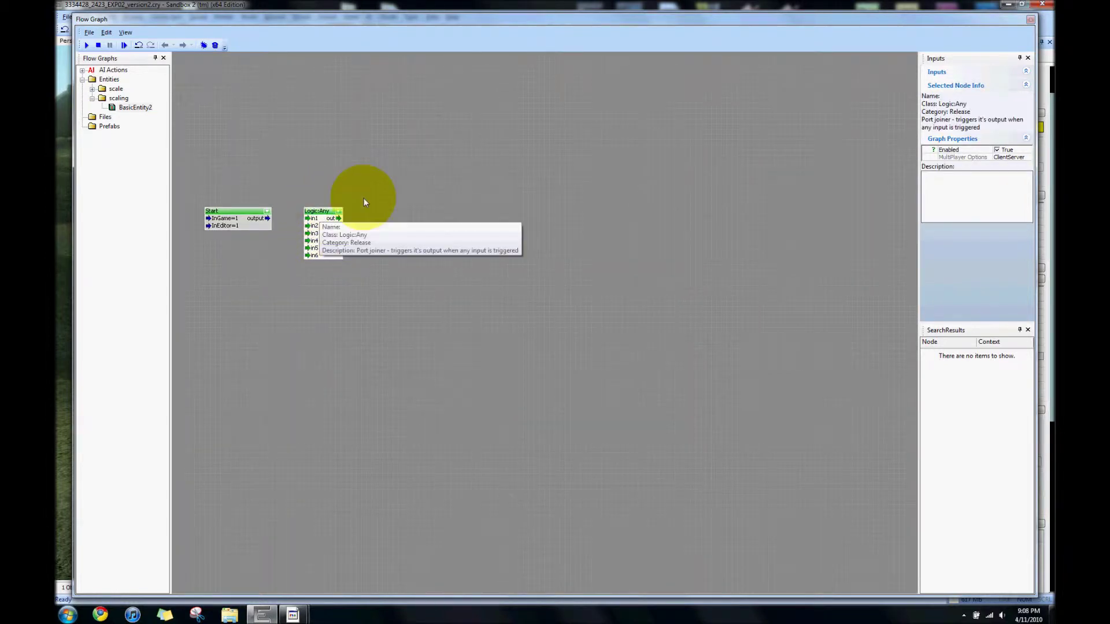
{"action": "right_click", "coordinate": [397, 186]}
{"action": "mouse_move", "coordinate": [446, 197]}
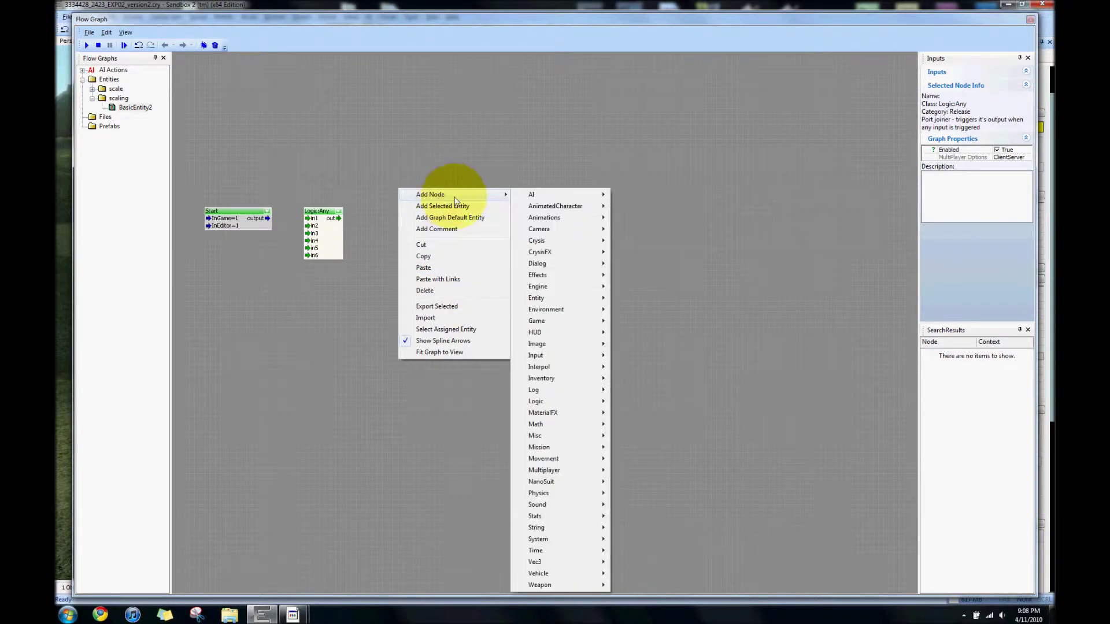
{"action": "mouse_move", "coordinate": [579, 554]}
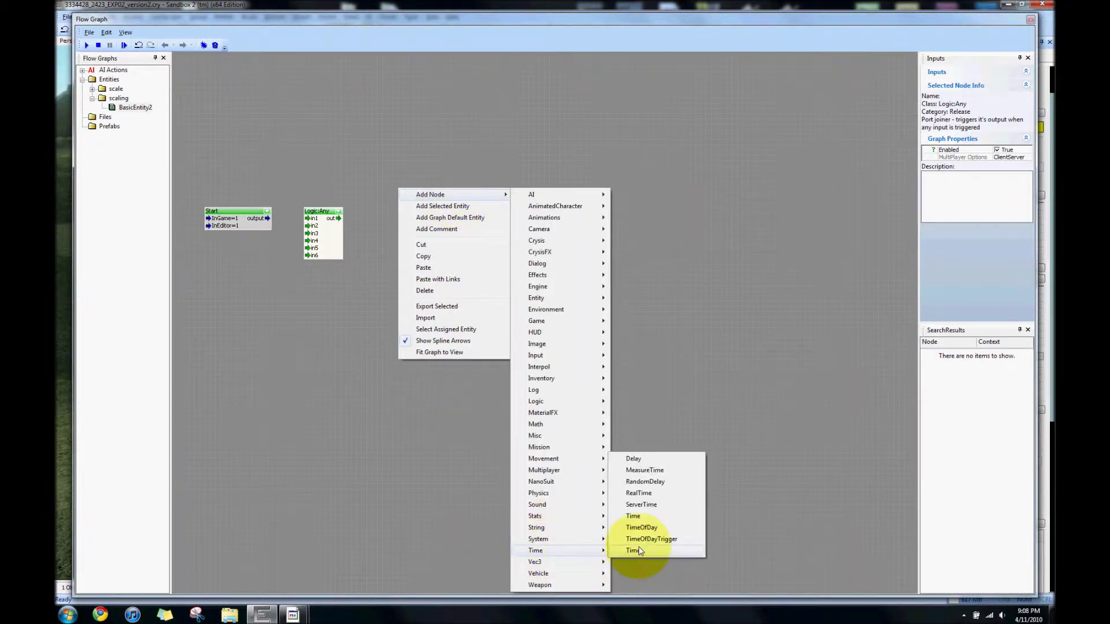
{"action": "left_click", "coordinate": [636, 458]}
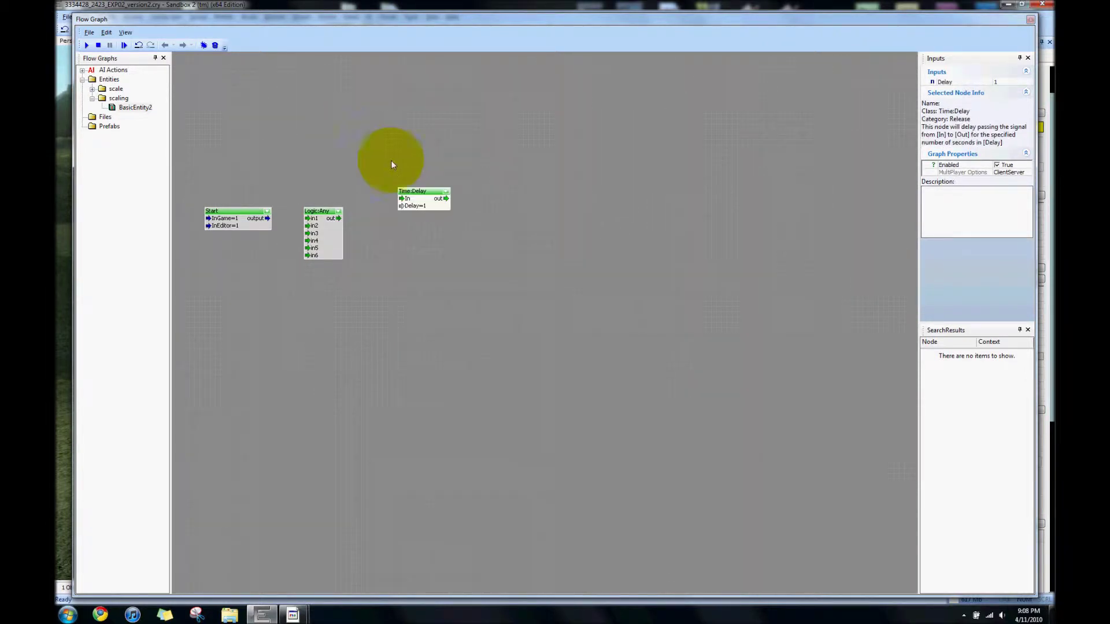
{"action": "left_click_drag", "start_coordinate": [422, 191], "coordinate": [322, 158]}
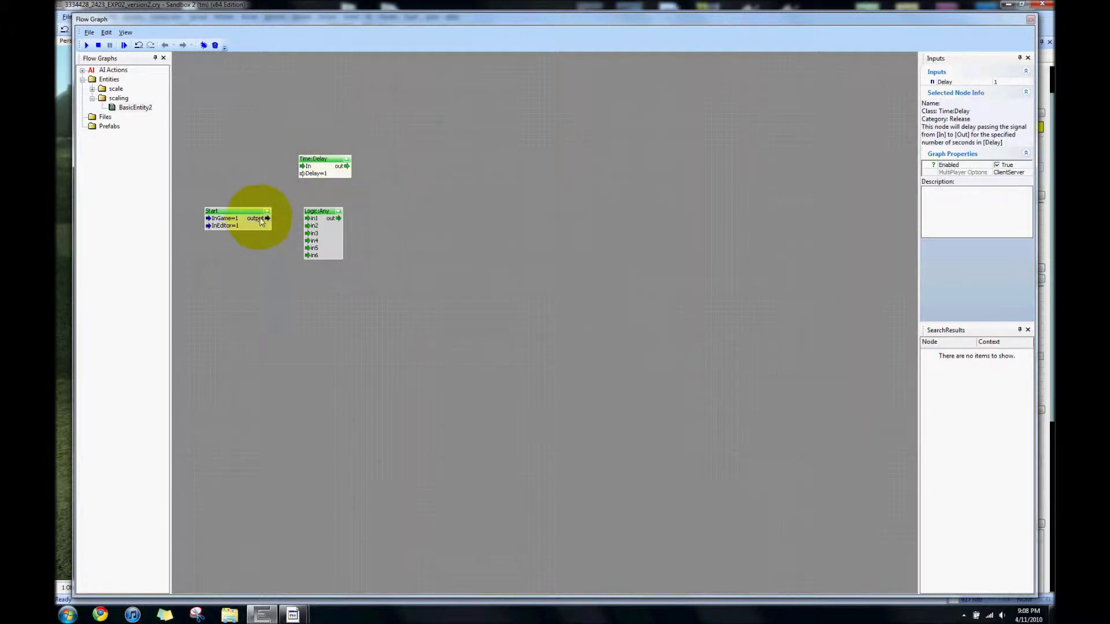
Step: Link Start's output to Logic:Any's in1 and loop Logic:Any back to in2 through the Time:Delay node with a 0.1 delay
{"action": "left_click_drag", "start_coordinate": [262, 219], "coordinate": [347, 222]}
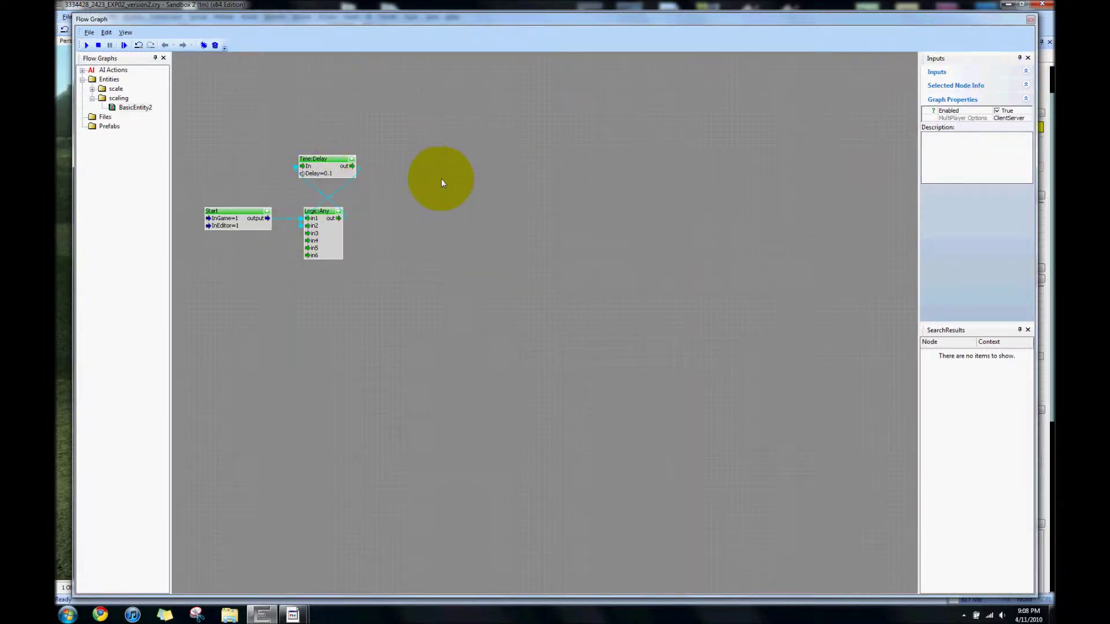
Step: Add an Entity:GetPos node beside the delay loop and duplicate it, placing one copy above the other
{"action": "right_click", "coordinate": [407, 181]}
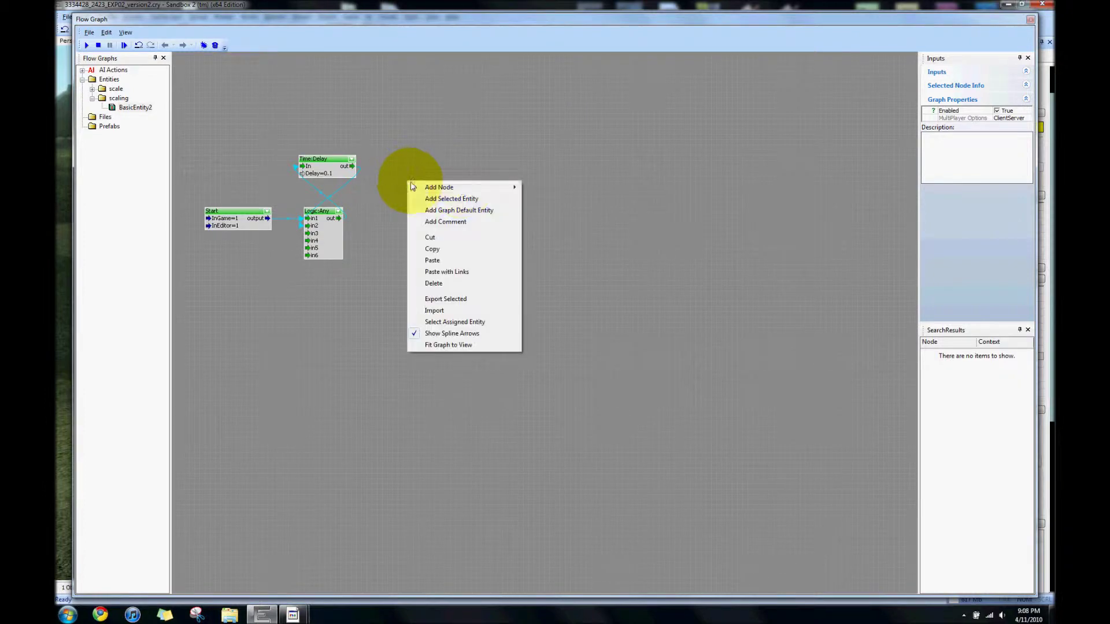
{"action": "mouse_move", "coordinate": [460, 189]}
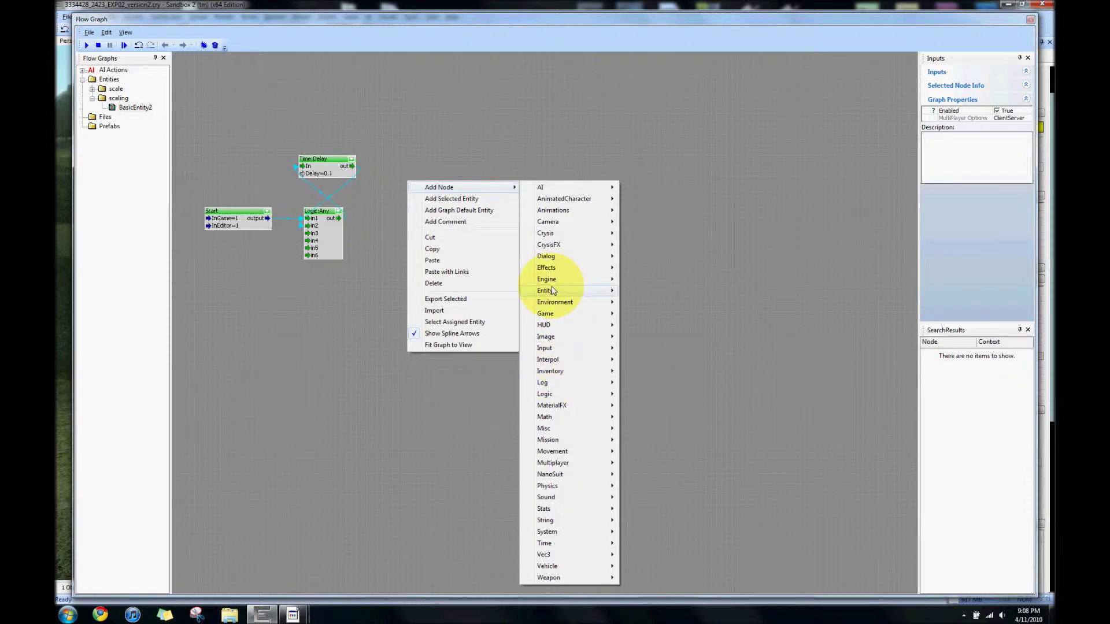
{"action": "mouse_move", "coordinate": [560, 293]}
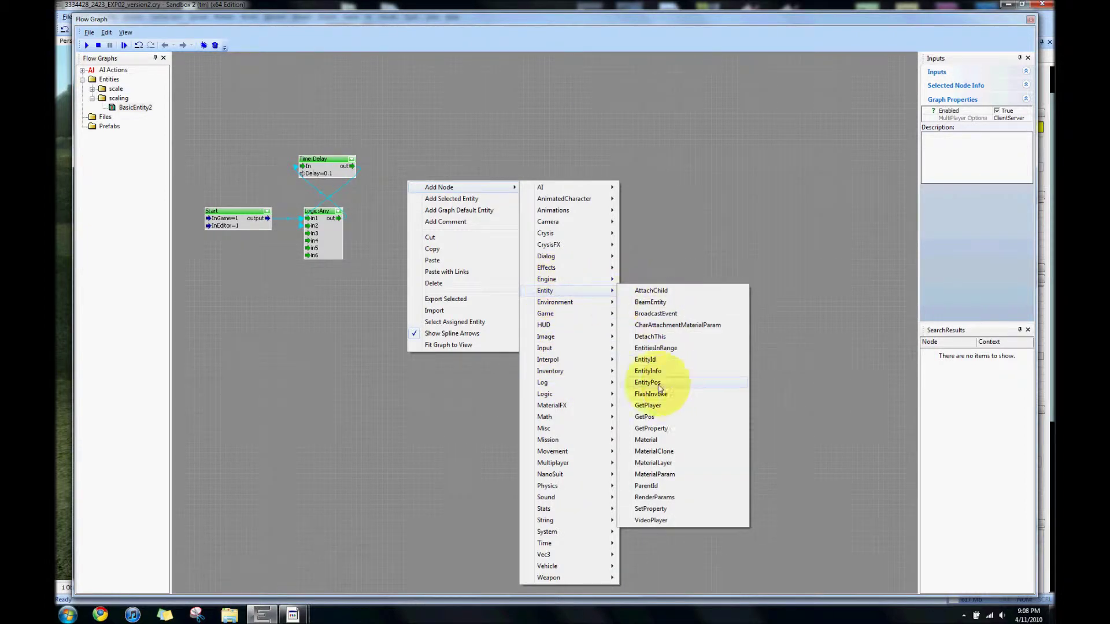
{"action": "left_click", "coordinate": [645, 417]}
{"action": "key", "text": "ctrl+c"}
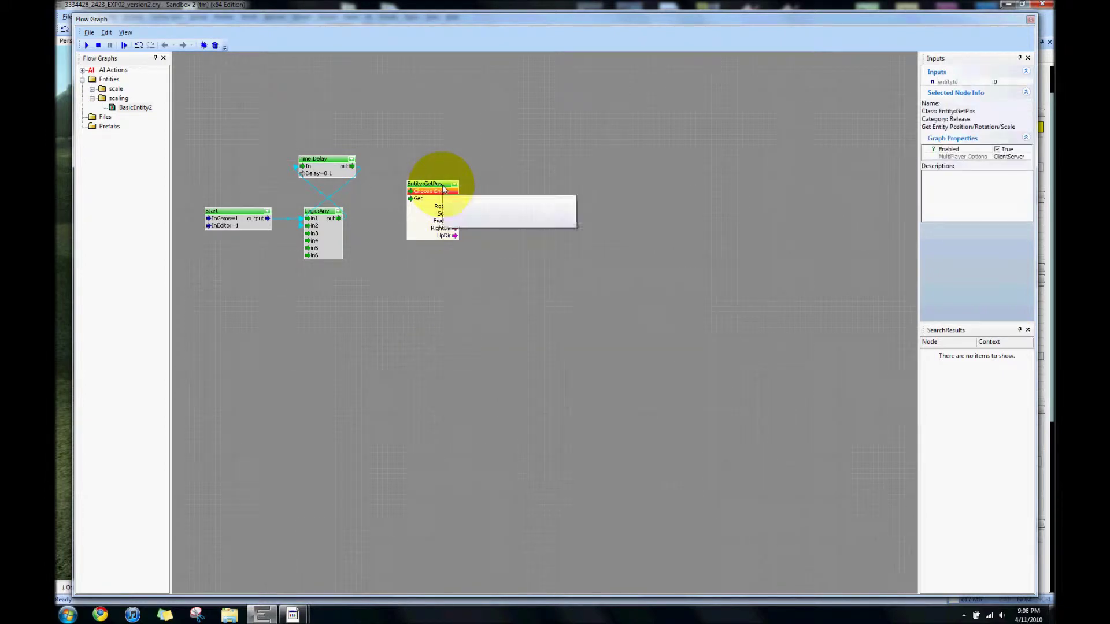
{"action": "key", "text": "ctrl+v"}
{"action": "left_click_drag", "start_coordinate": [498, 194], "coordinate": [448, 111]}
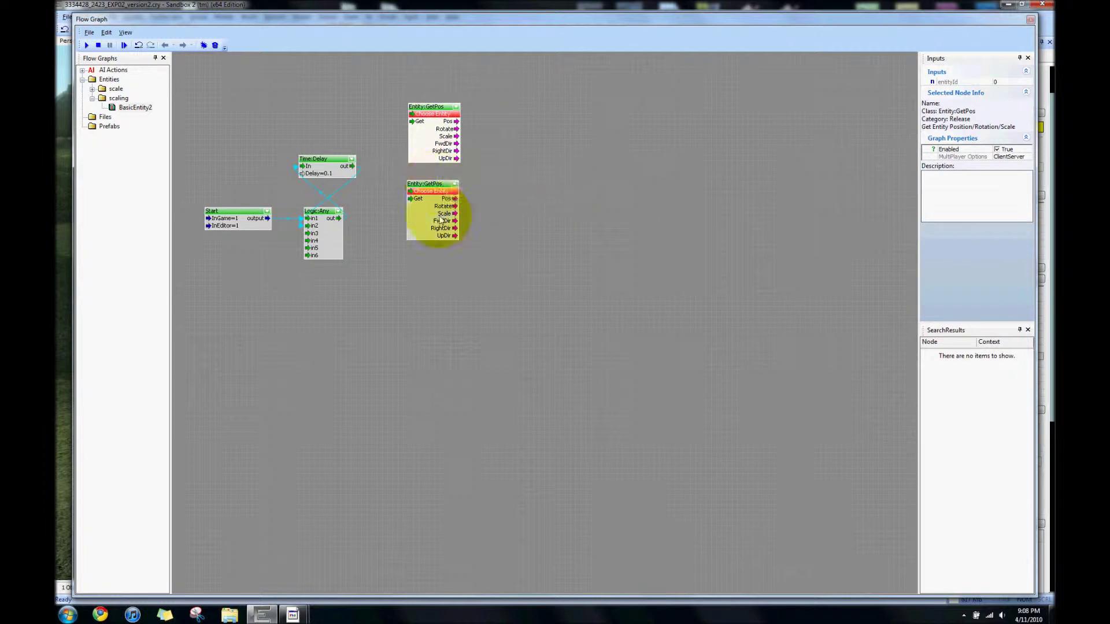
{"action": "mouse_move", "coordinate": [439, 185]}
{"action": "left_mouse_down"}
{"action": "mouse_move", "coordinate": [446, 200]}
{"action": "mouse_move", "coordinate": [433, 207]}
{"action": "mouse_move", "coordinate": [443, 201]}
{"action": "left_mouse_up"}
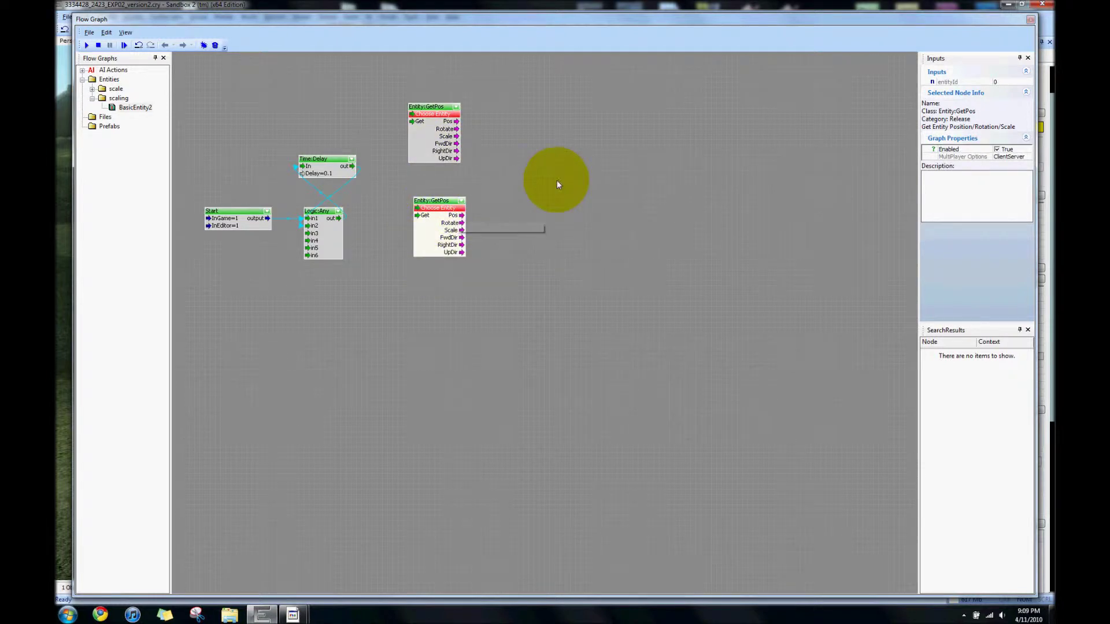
Step: Add an Entity:EntityId node and duplicate it, placing the copy near the lower GetPos node
{"action": "right_click", "coordinate": [557, 180]}
{"action": "mouse_move", "coordinate": [564, 185]}
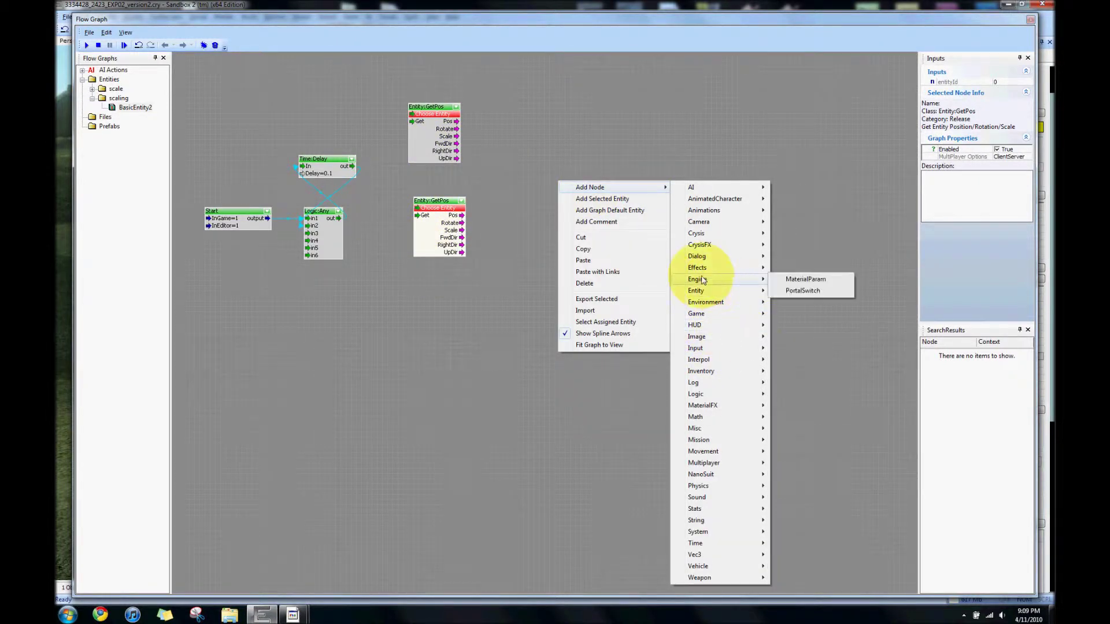
{"action": "mouse_move", "coordinate": [716, 290]}
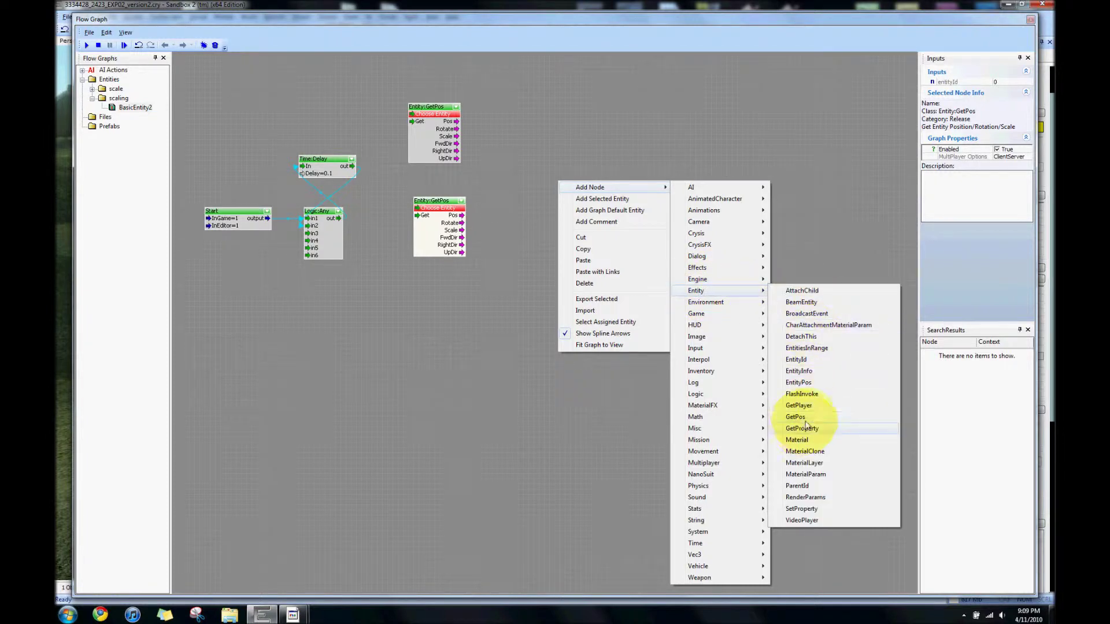
{"action": "left_click", "coordinate": [796, 359]}
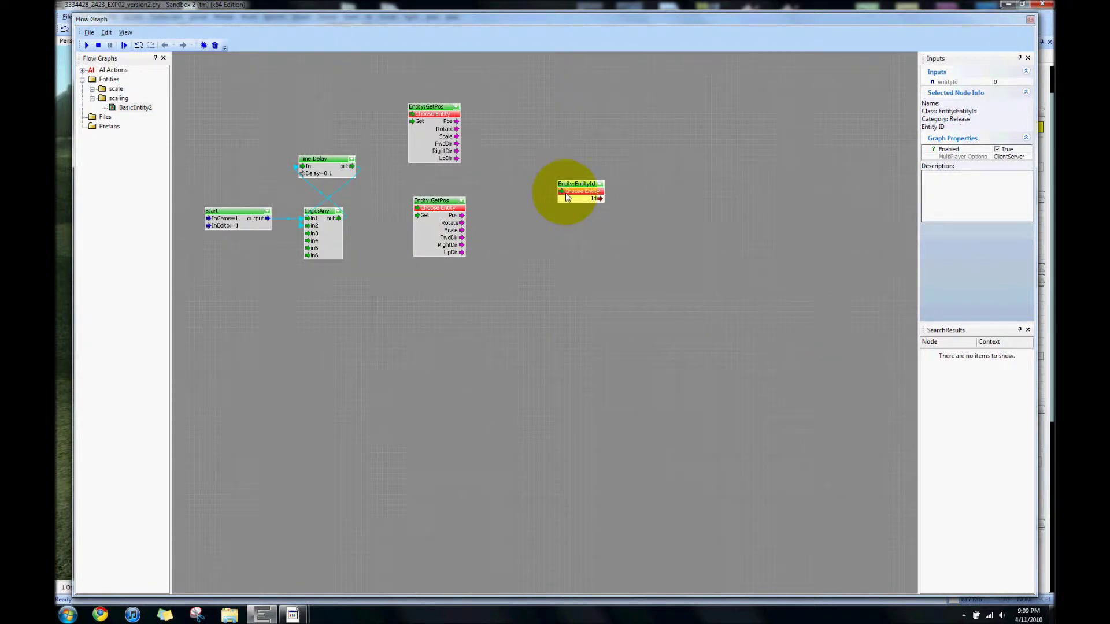
{"action": "key", "text": "ctrl+c"}
{"action": "key", "text": "ctrl+v"}
{"action": "left_click_drag", "start_coordinate": [591, 200], "coordinate": [378, 252]}
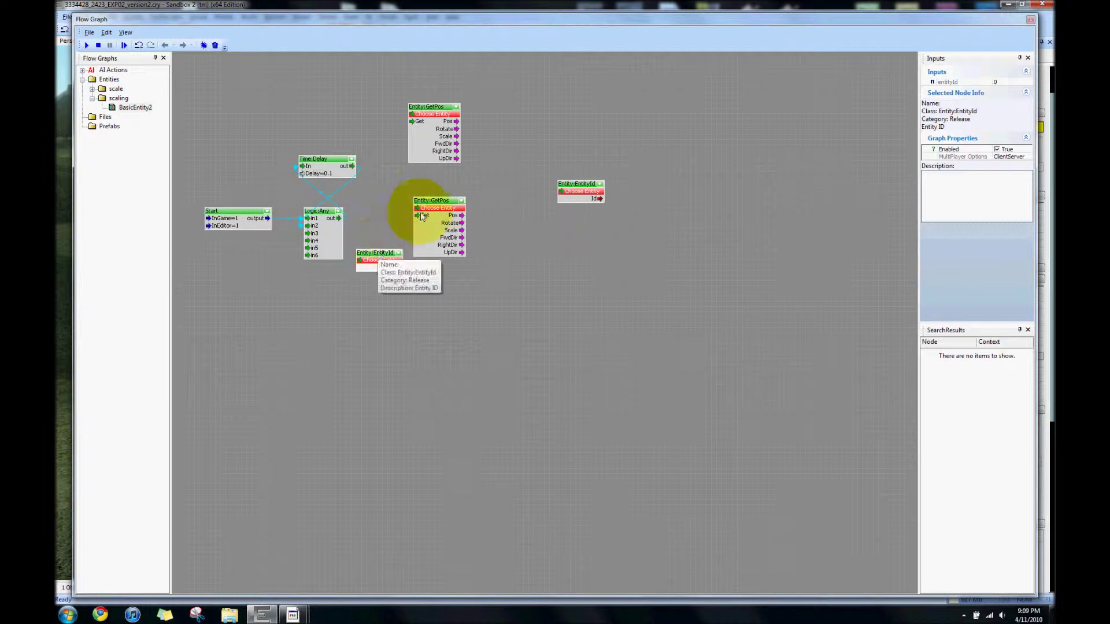
Step: Arrange the nodes so that each EntityId node sits just before its own GetPos node
{"action": "left_click_drag", "start_coordinate": [421, 216], "coordinate": [442, 258]}
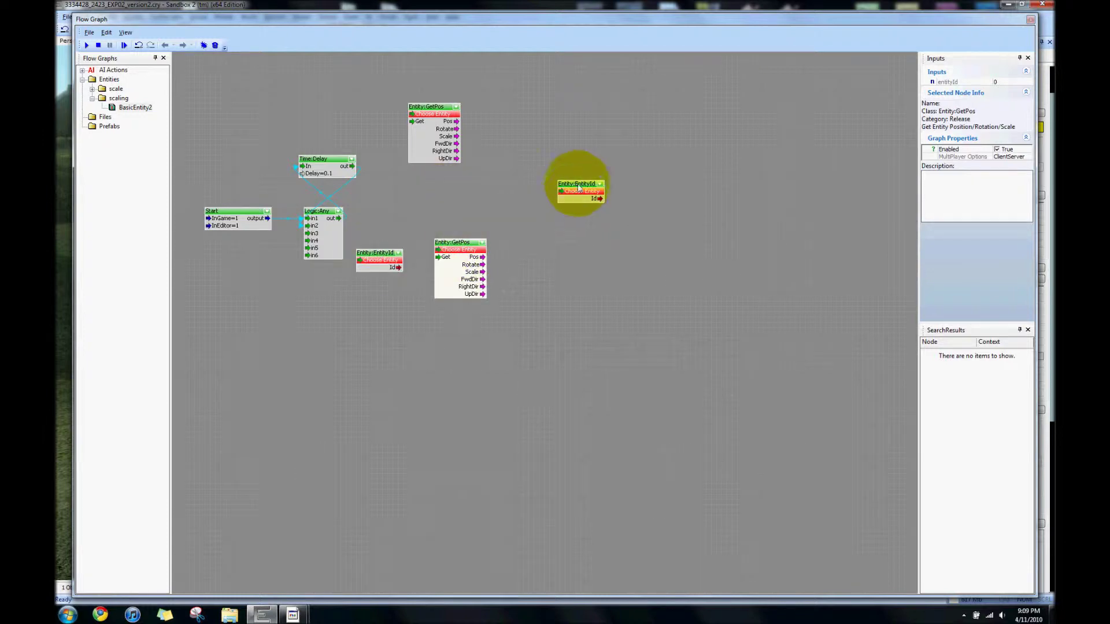
{"action": "left_click_drag", "start_coordinate": [578, 186], "coordinate": [371, 109]}
{"action": "left_click_drag", "start_coordinate": [462, 242], "coordinate": [441, 226]}
{"action": "left_click_drag", "start_coordinate": [424, 107], "coordinate": [445, 117]}
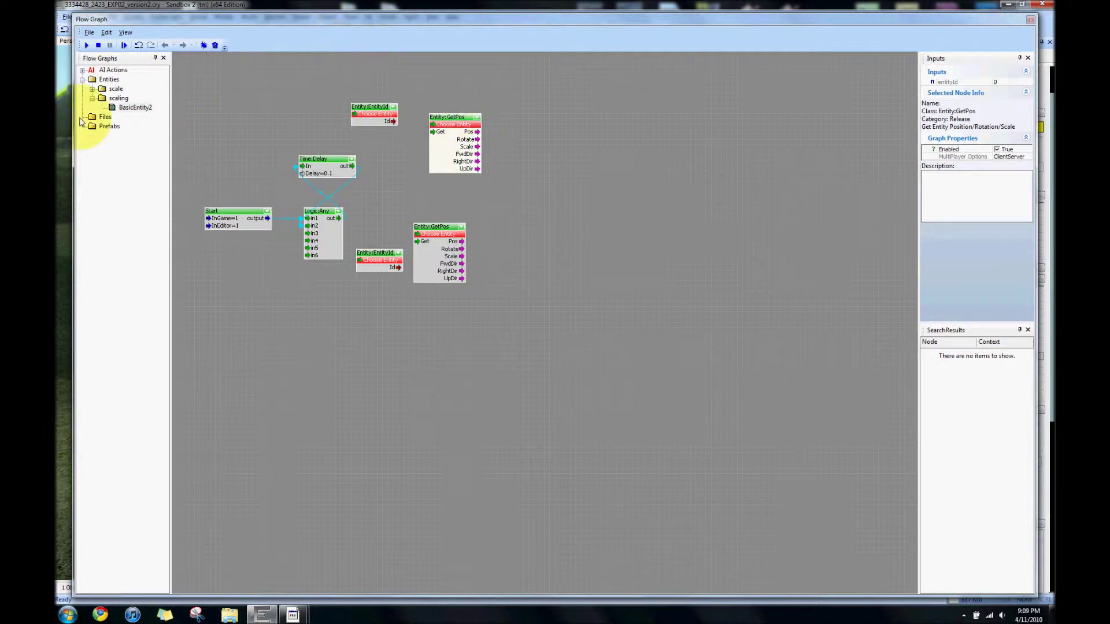
Step: Check the cube in the viewport and assign the graph entity to the upper EntityId node
{"action": "left_click_drag", "start_coordinate": [73, 123], "coordinate": [545, 139]}
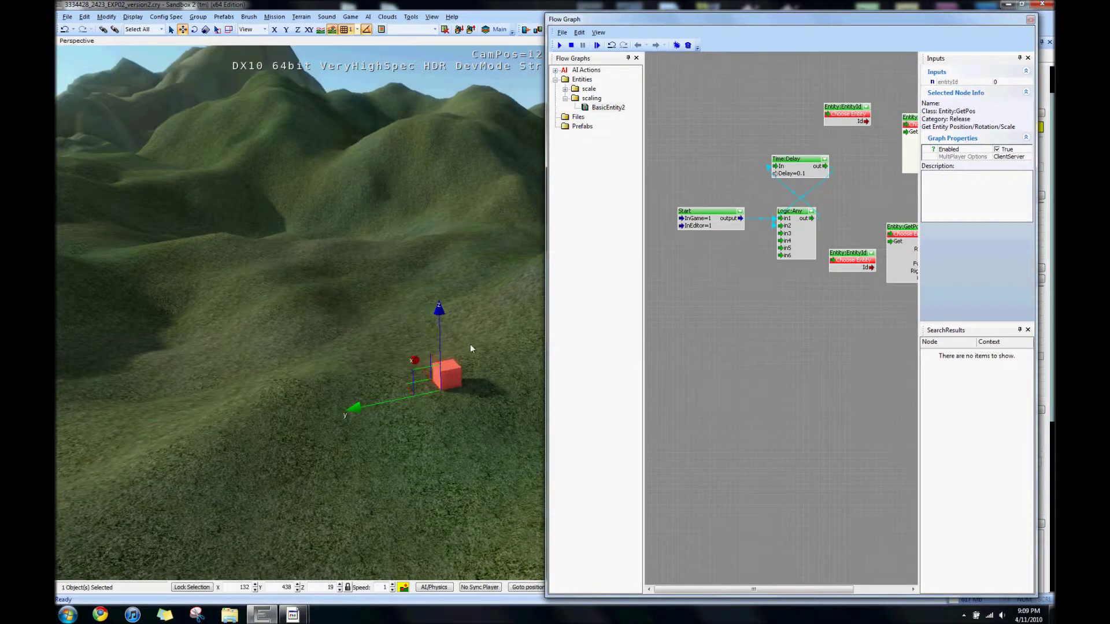
{"action": "right_click_drag", "start_coordinate": [470, 345], "coordinate": [480, 338]}
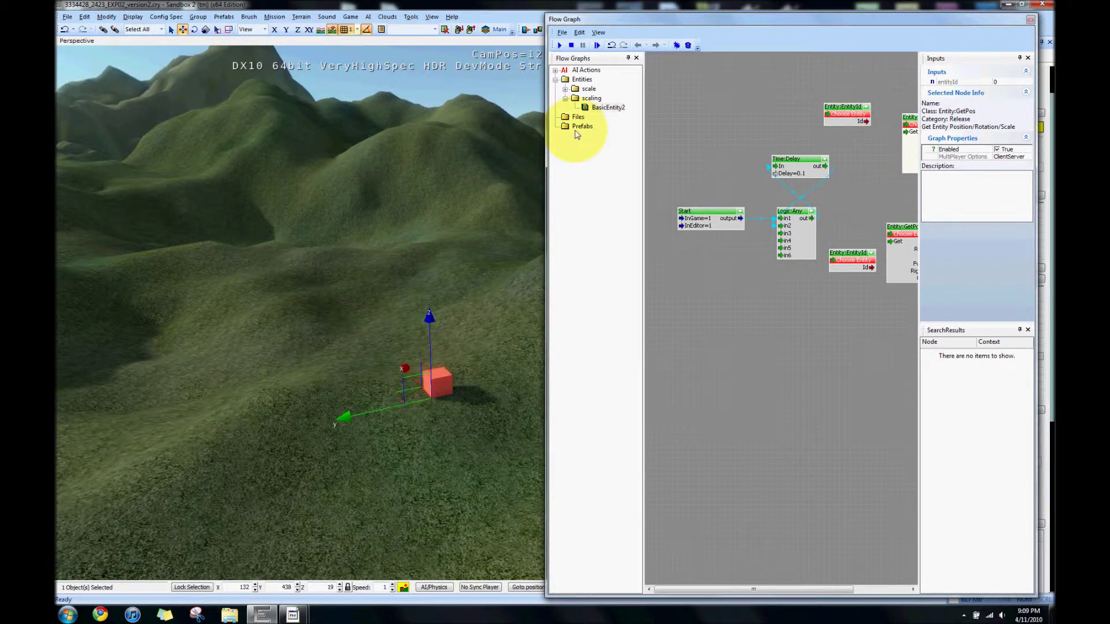
{"action": "left_click_drag", "start_coordinate": [546, 125], "coordinate": [370, 124]}
{"action": "left_click", "coordinate": [674, 115]}
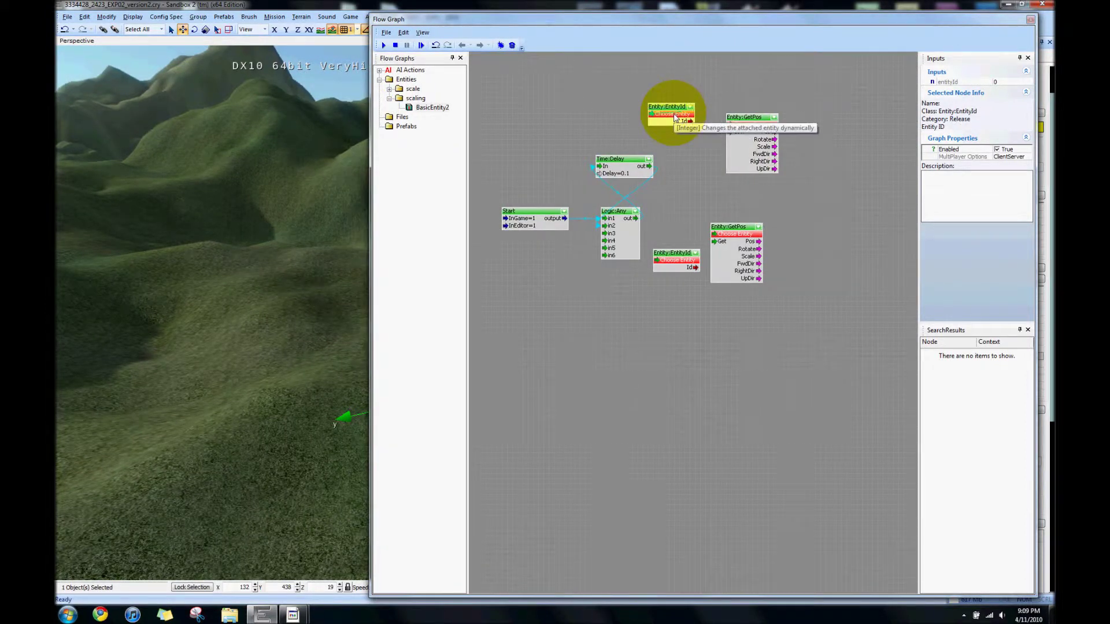
{"action": "right_click", "coordinate": [672, 117]}
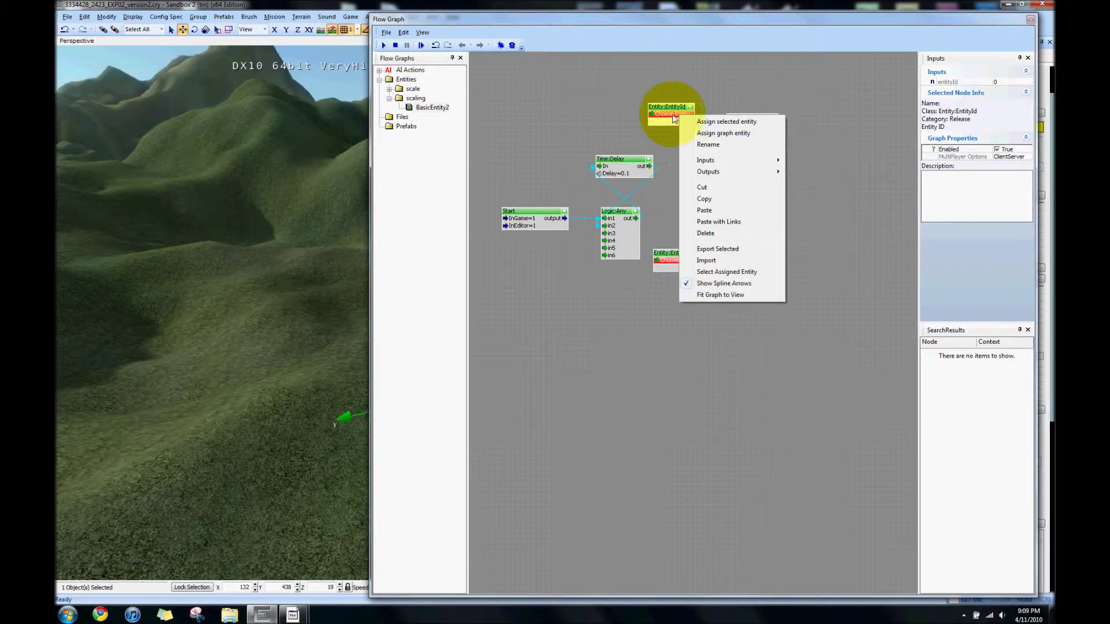
{"action": "left_click", "coordinate": [713, 134]}
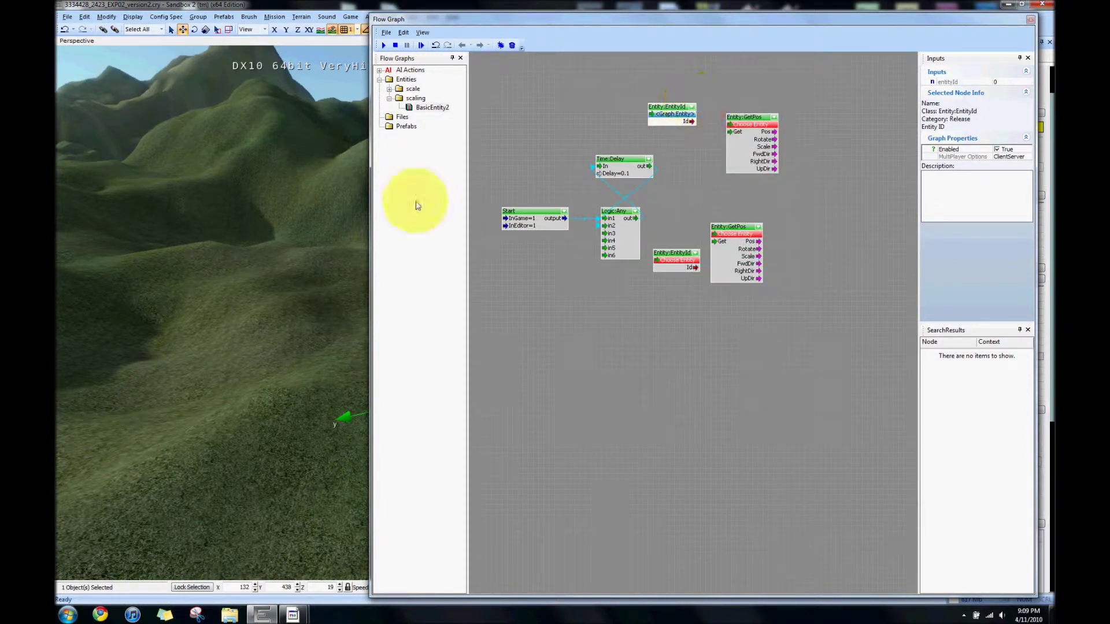
Step: Select the Grunt soldier in the viewport and assign it to the lower EntityId node
{"action": "left_click_drag", "start_coordinate": [369, 193], "coordinate": [677, 220]}
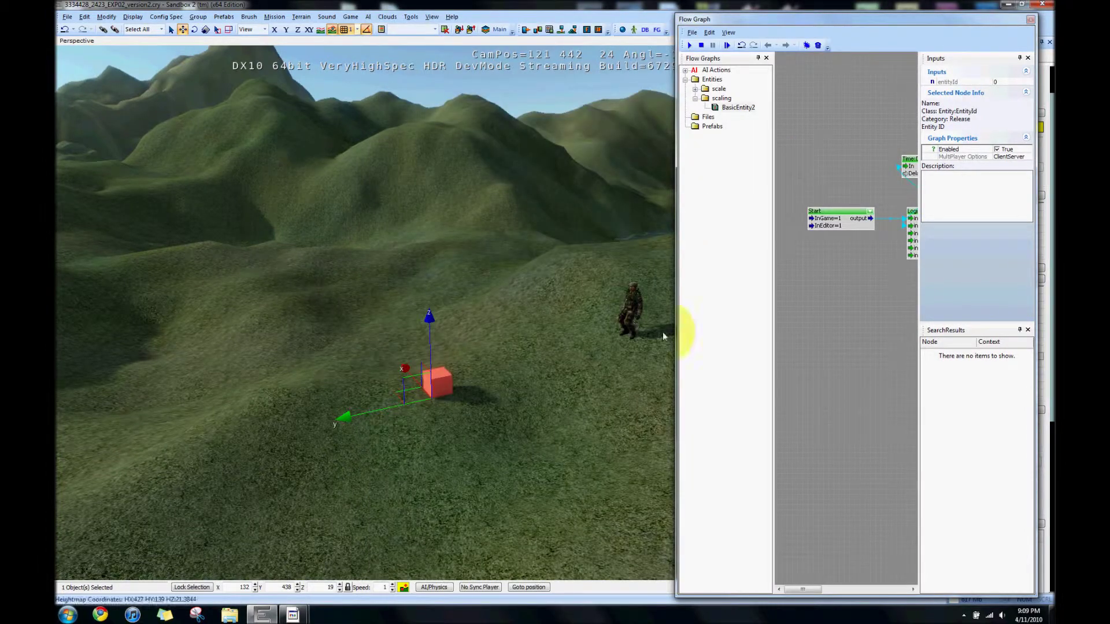
{"action": "left_click", "coordinate": [633, 320]}
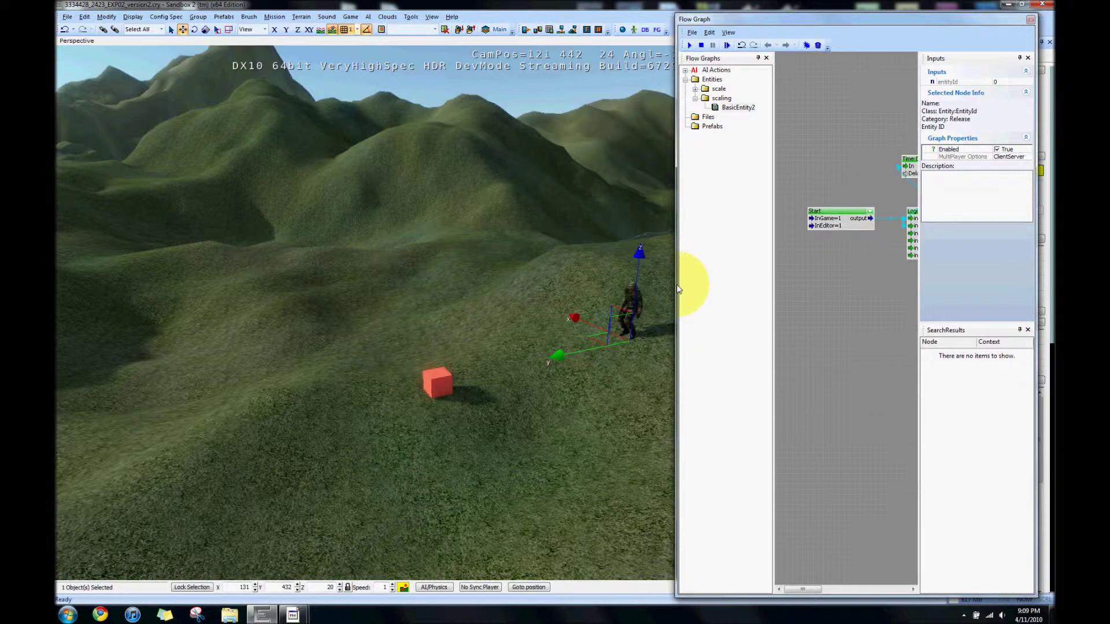
{"action": "left_click_drag", "start_coordinate": [678, 289], "coordinate": [400, 252]}
{"action": "right_click", "coordinate": [710, 260]}
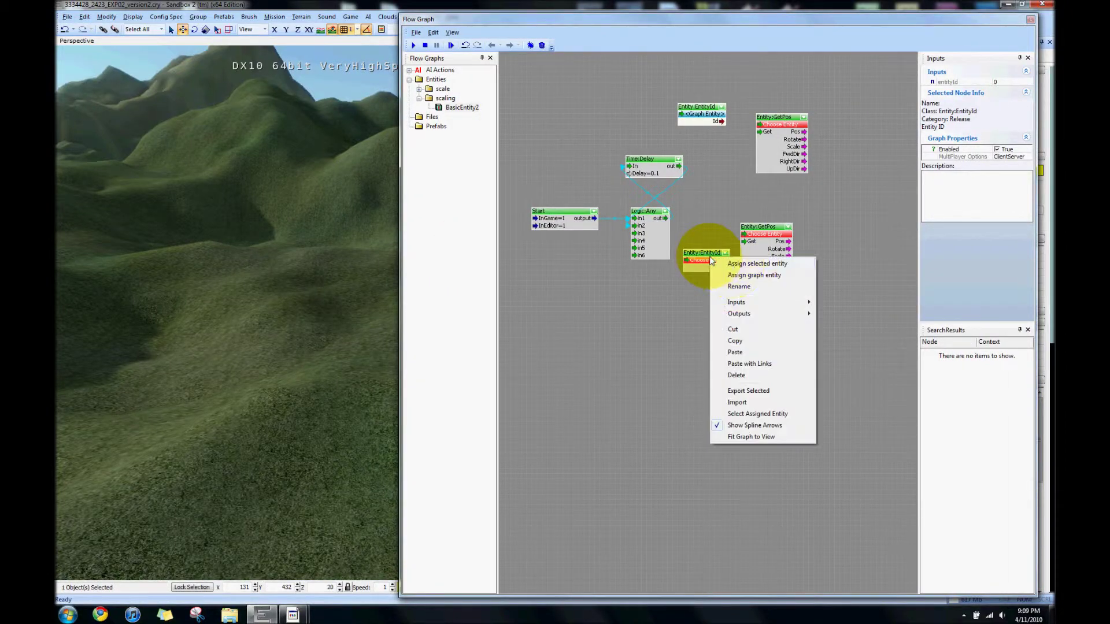
{"action": "left_click", "coordinate": [744, 265]}
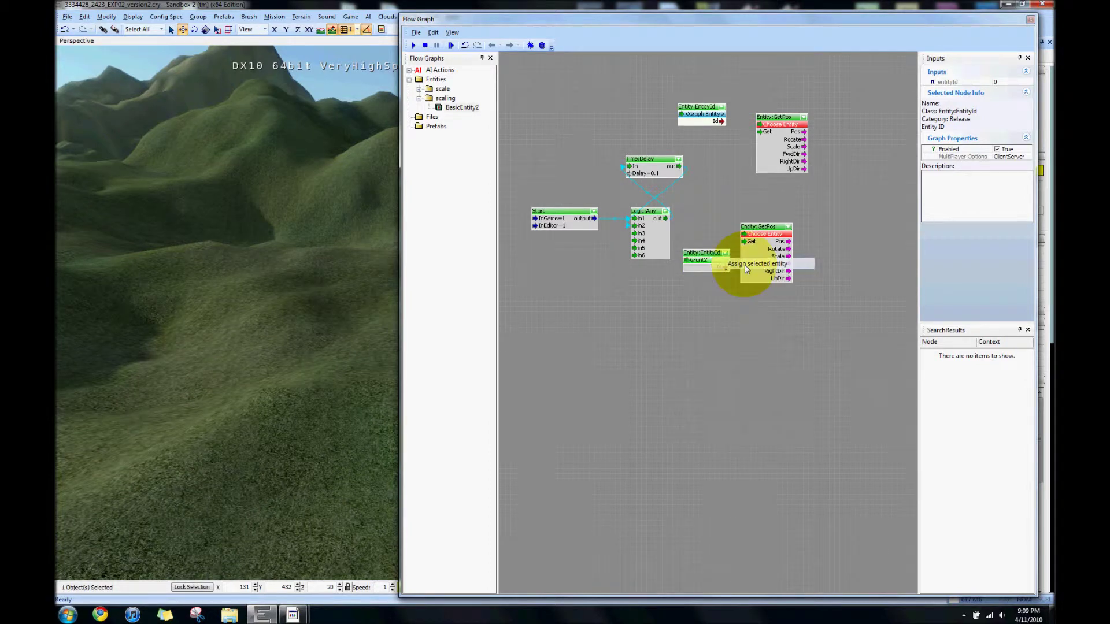
Step: Link each EntityId's Id to its GetPos entity input, and Logic:Any's out to both Get inputs
{"action": "mouse_move", "coordinate": [767, 232]}
{"action": "left_mouse_down"}
{"action": "mouse_move", "coordinate": [802, 248]}
{"action": "mouse_move", "coordinate": [783, 247]}
{"action": "left_mouse_up"}
{"action": "left_click_drag", "start_coordinate": [726, 267], "coordinate": [759, 250]}
{"action": "left_click_drag", "start_coordinate": [721, 122], "coordinate": [770, 126]}
{"action": "left_click_drag", "start_coordinate": [664, 218], "coordinate": [761, 132]}
{"action": "left_click_drag", "start_coordinate": [665, 218], "coordinate": [759, 258]}
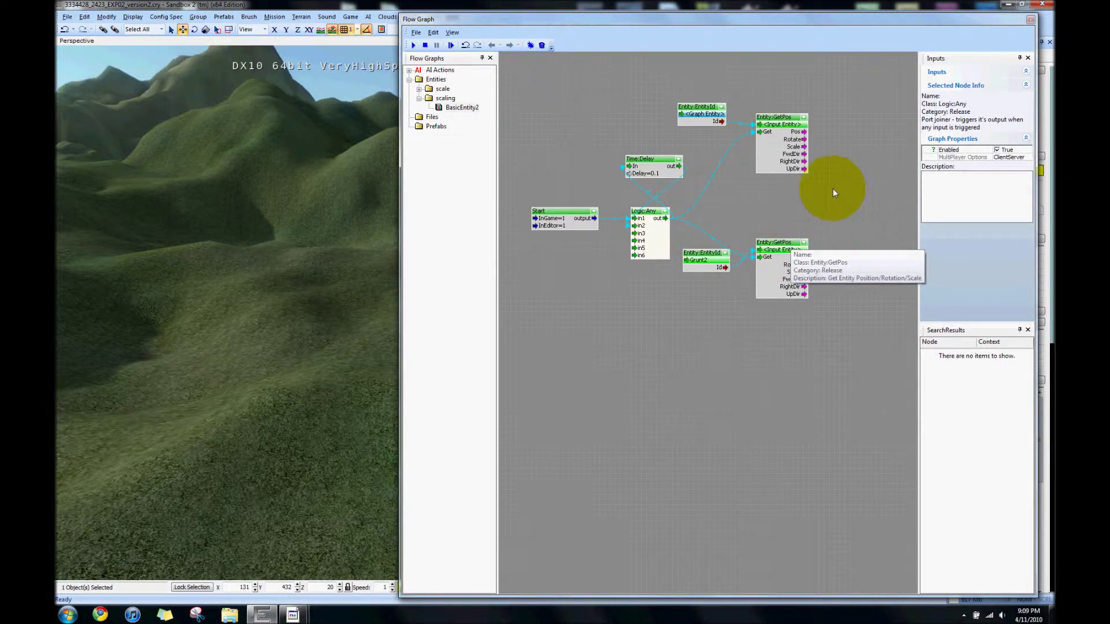
Step: Add a Vec3:SubVec3 node in the empty area beyond the GetPos nodes
{"action": "right_click_drag", "start_coordinate": [840, 192], "coordinate": [705, 215]}
{"action": "scroll", "coordinate": [707, 213], "scroll_direction": "down", "scroll_amount": 1}
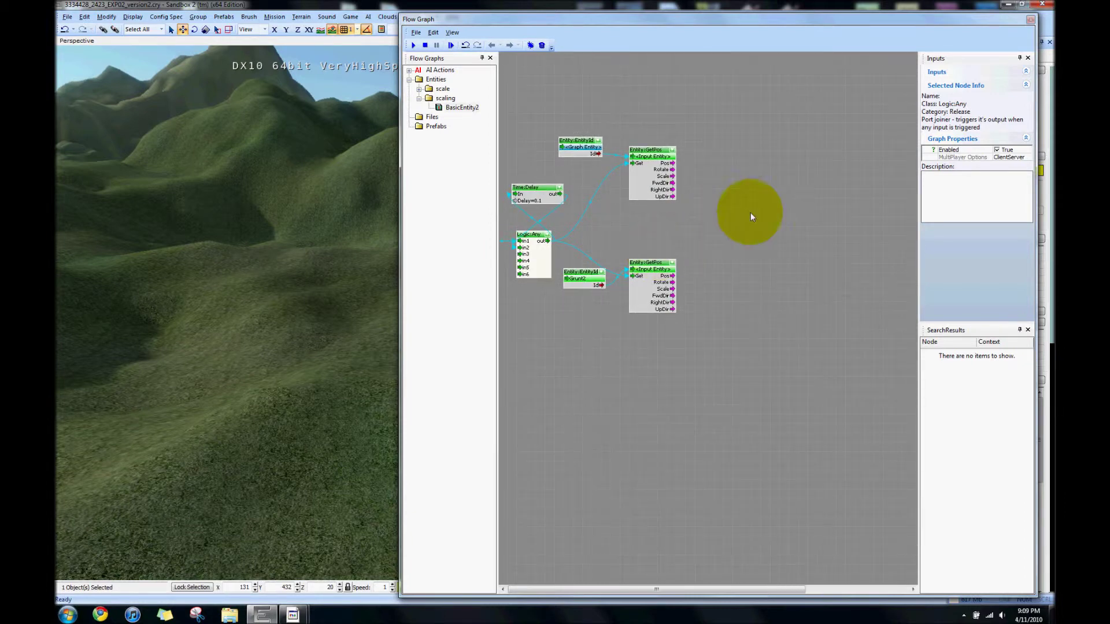
{"action": "right_click", "coordinate": [728, 166]}
{"action": "mouse_move", "coordinate": [762, 172]}
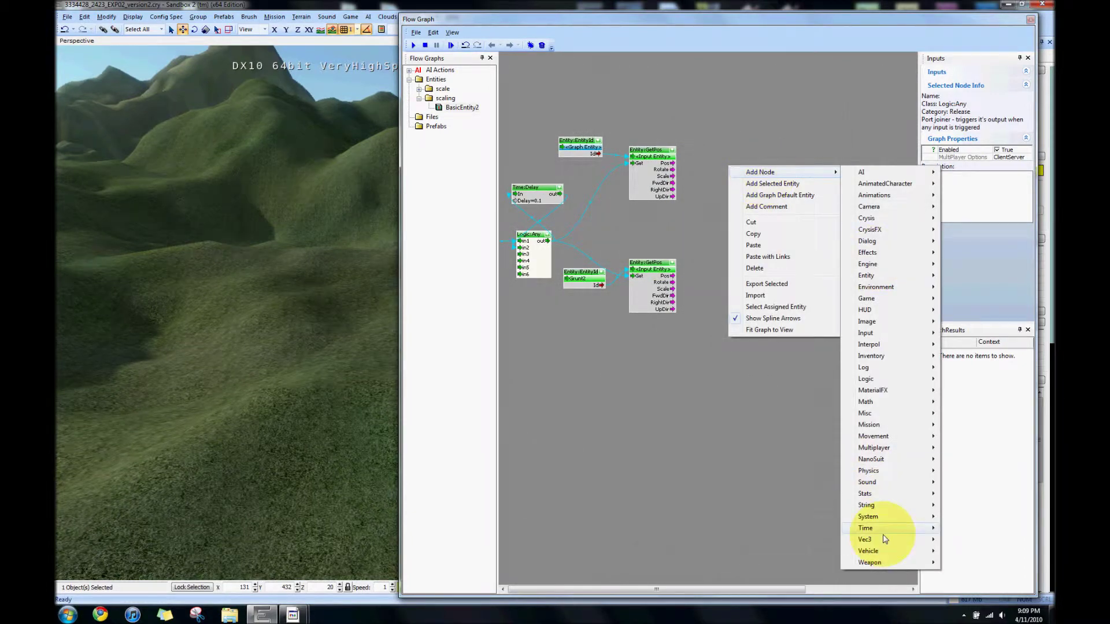
{"action": "mouse_move", "coordinate": [876, 542]}
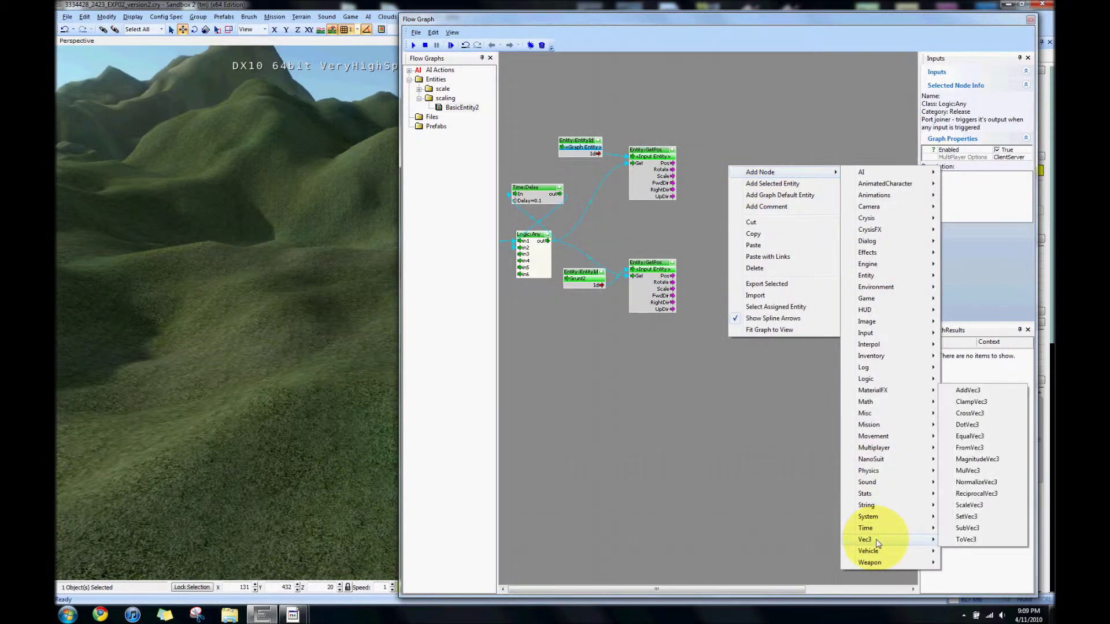
{"action": "left_click", "coordinate": [968, 528]}
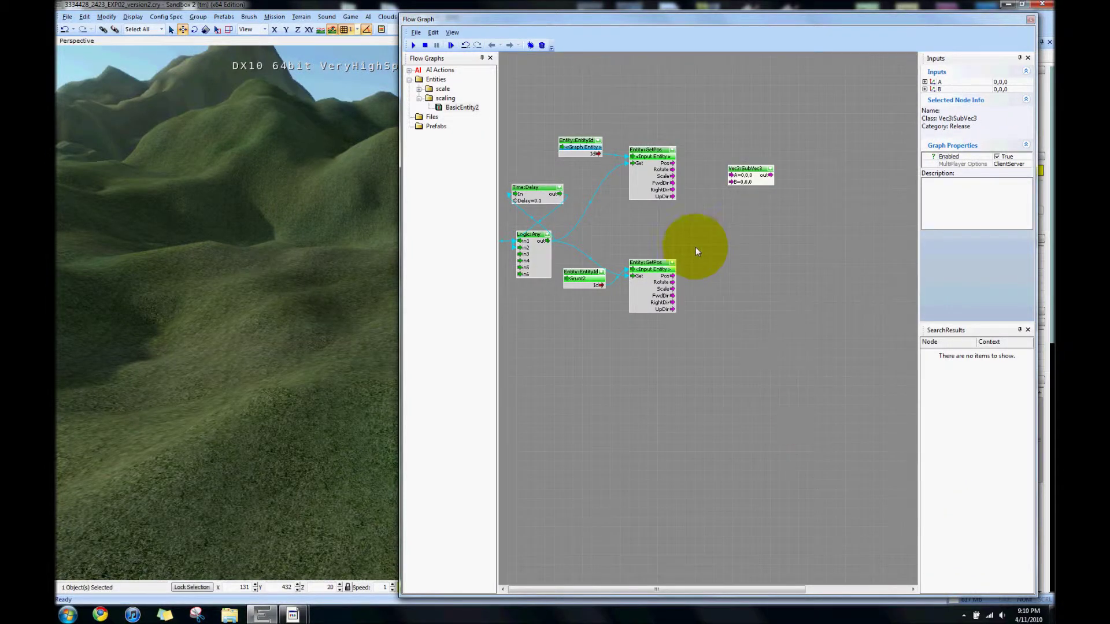
Step: Place SubVec3 beside the upper GetPos node and link the upper Pos output to A and the lower Pos output to B
{"action": "left_click_drag", "start_coordinate": [754, 173], "coordinate": [711, 156]}
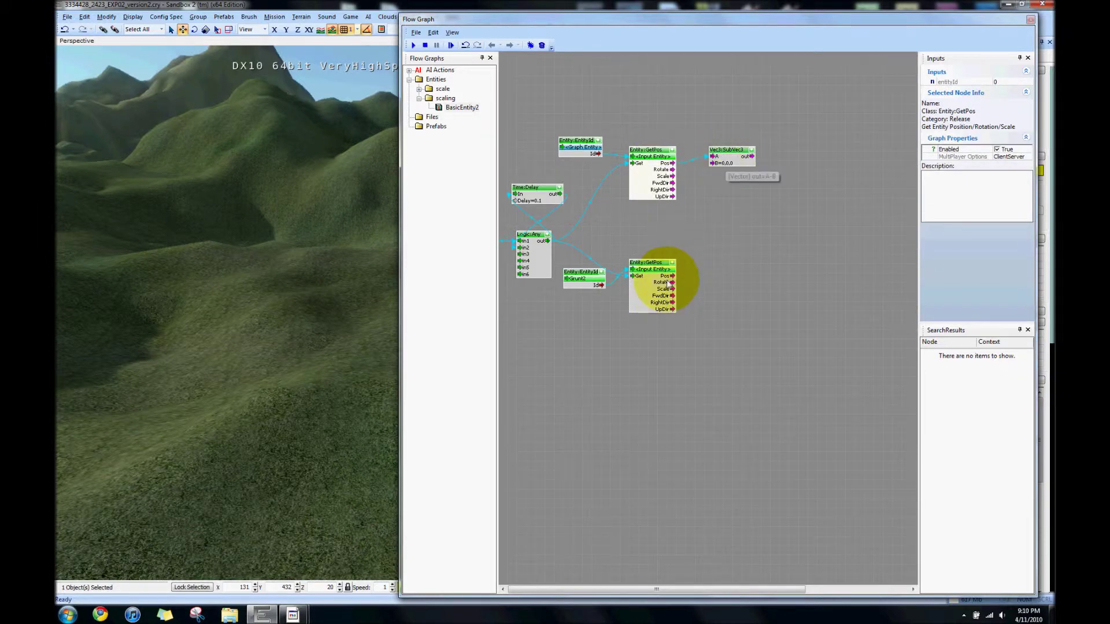
{"action": "left_click_drag", "start_coordinate": [672, 275], "coordinate": [715, 165]}
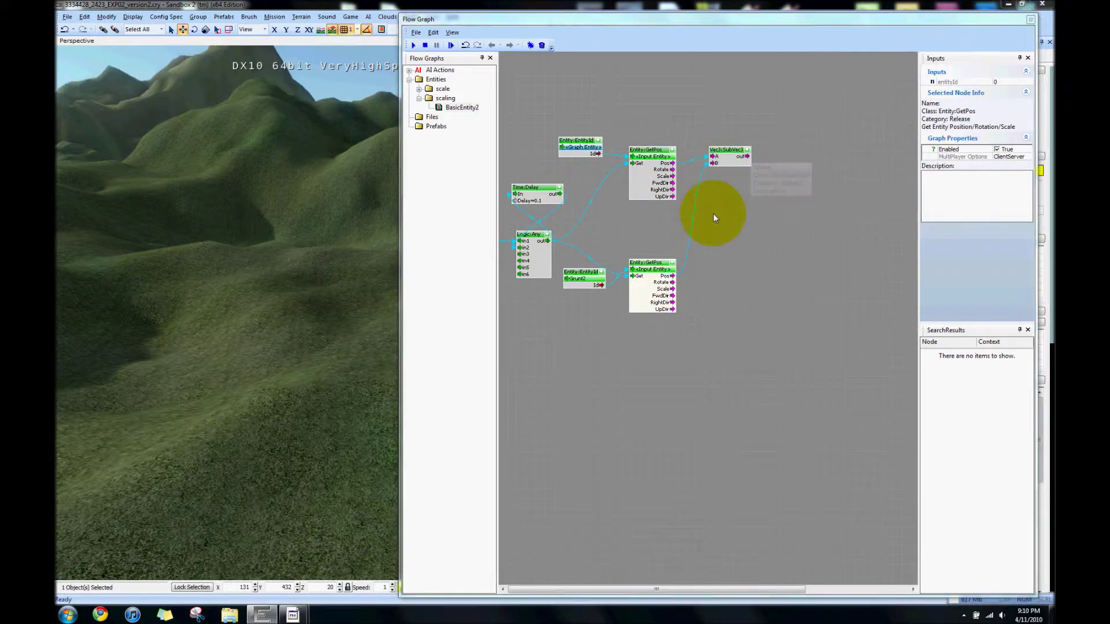
Step: Add a Vec3:FromVec3 node beyond SubVec3 and link SubVec3's out to its vec3 input
{"action": "right_click_drag", "start_coordinate": [768, 193], "coordinate": [664, 235]}
{"action": "right_click", "coordinate": [696, 204]}
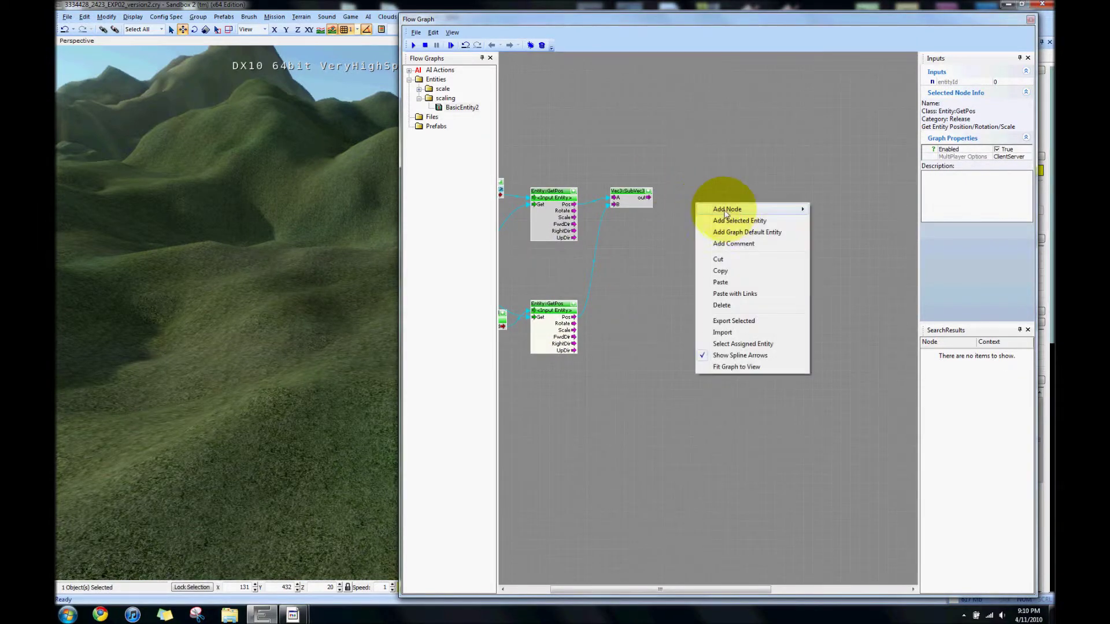
{"action": "mouse_move", "coordinate": [727, 210]}
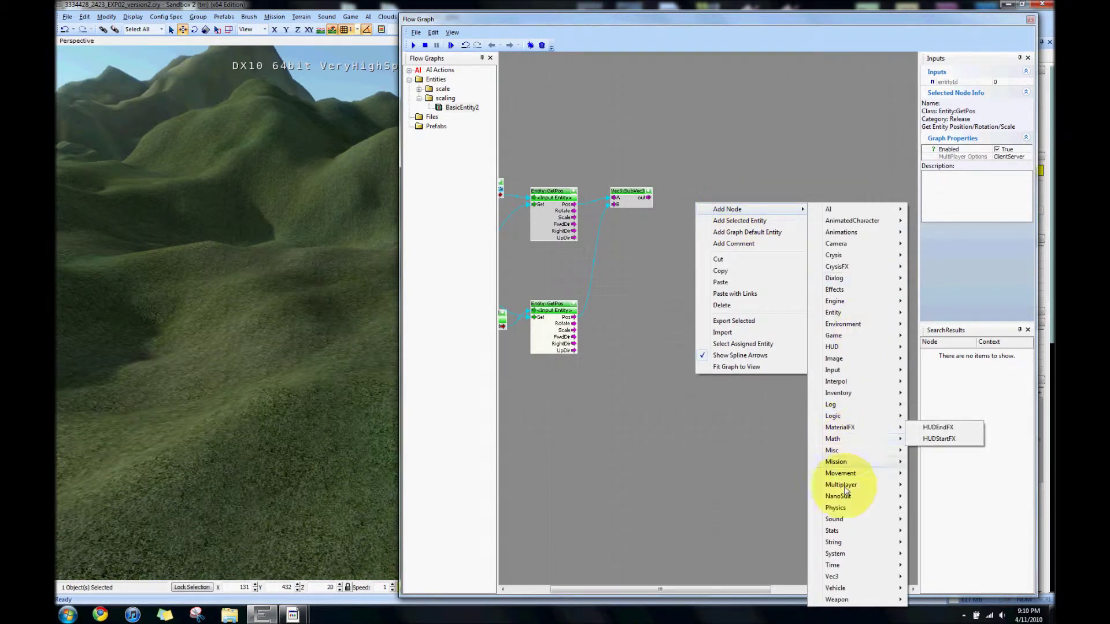
{"action": "mouse_move", "coordinate": [842, 577]}
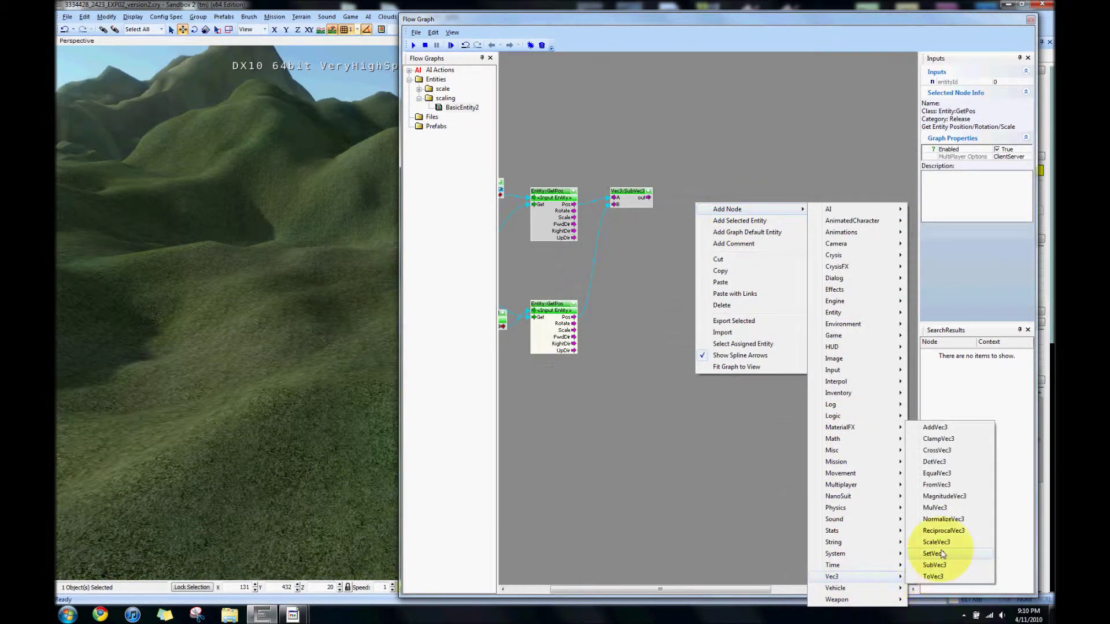
{"action": "left_click", "coordinate": [936, 484]}
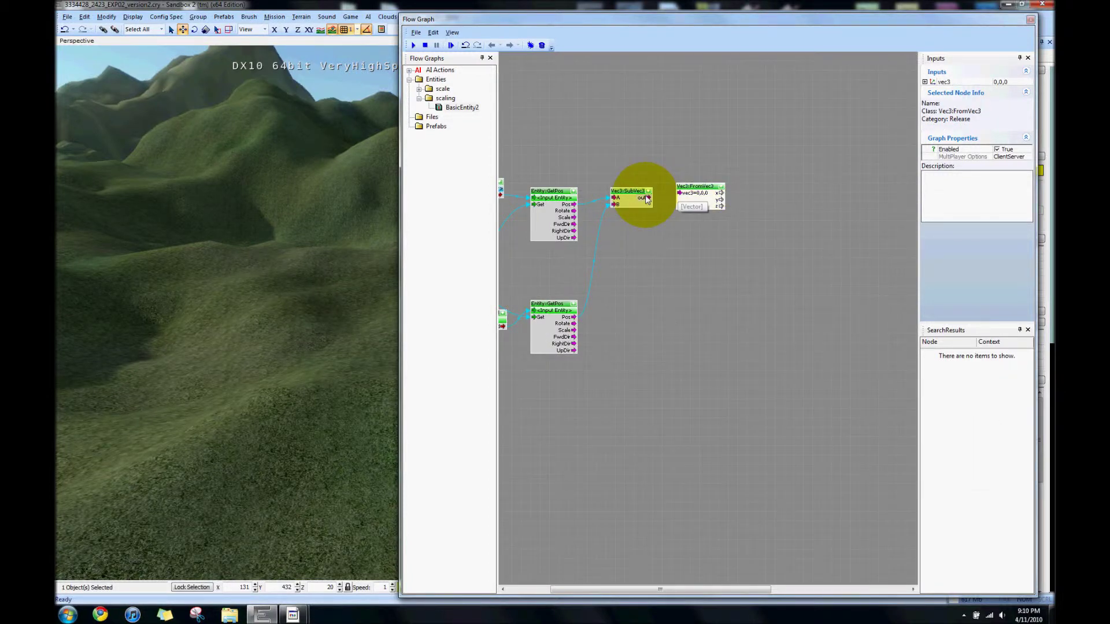
{"action": "left_click_drag", "start_coordinate": [647, 197], "coordinate": [697, 195]}
Step: Add a Math:Mul node and place it slightly above and beyond the FromVec3 node
{"action": "middle_click_drag", "start_coordinate": [766, 215], "coordinate": [672, 230]}
{"action": "right_click_drag", "start_coordinate": [671, 233], "coordinate": [758, 224]}
{"action": "scroll", "coordinate": [626, 224], "scroll_direction": "up", "scroll_amount": 2}
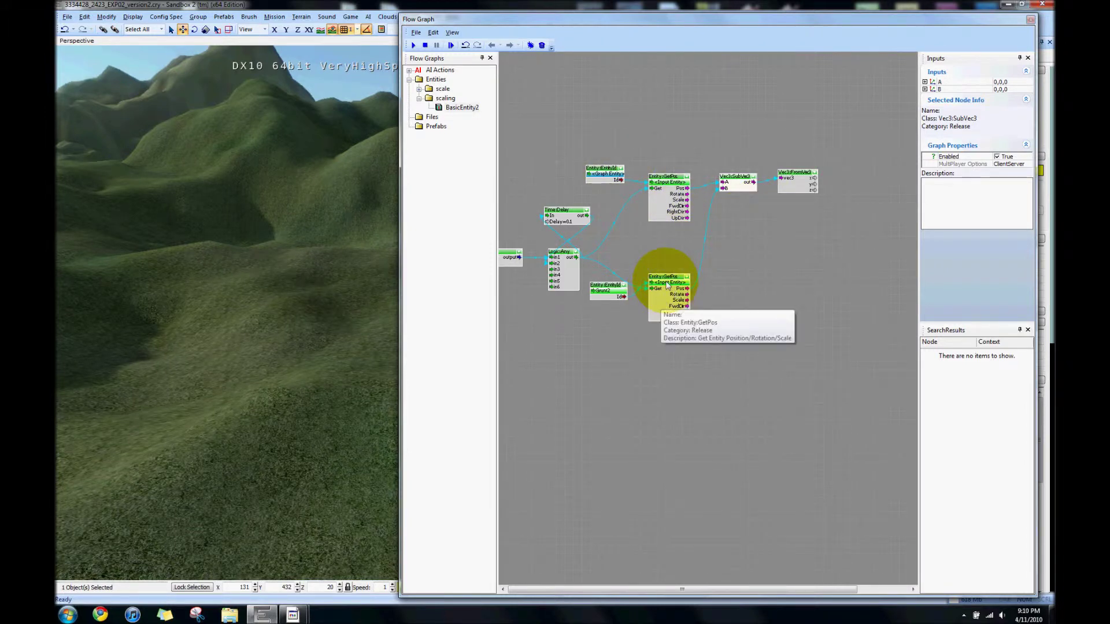
{"action": "right_click_drag", "start_coordinate": [761, 201], "coordinate": [627, 211]}
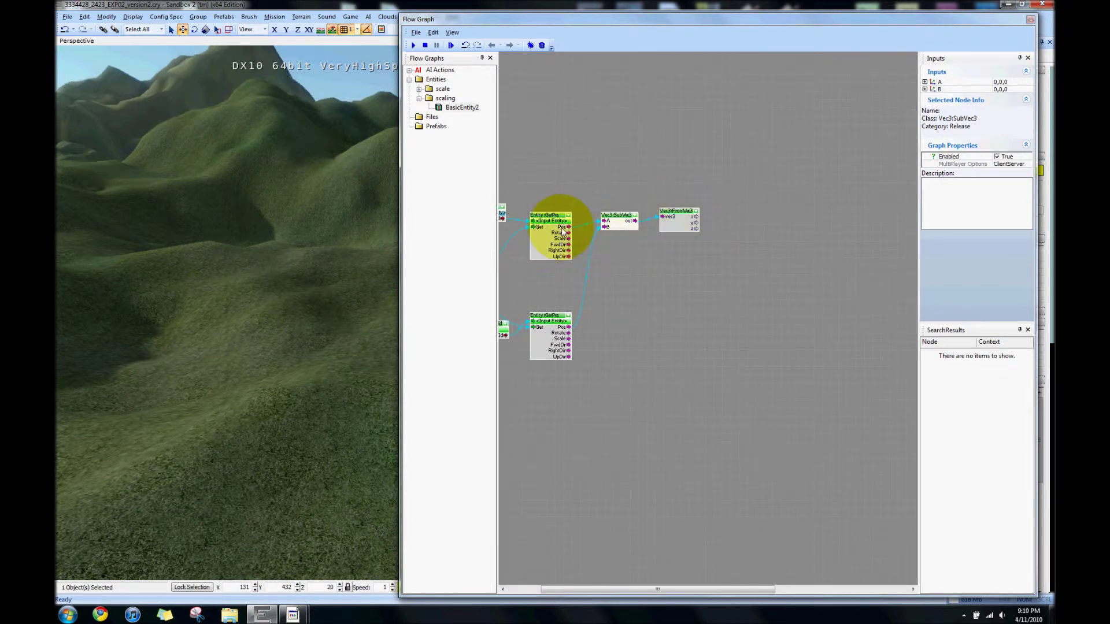
{"action": "right_click", "coordinate": [741, 217]}
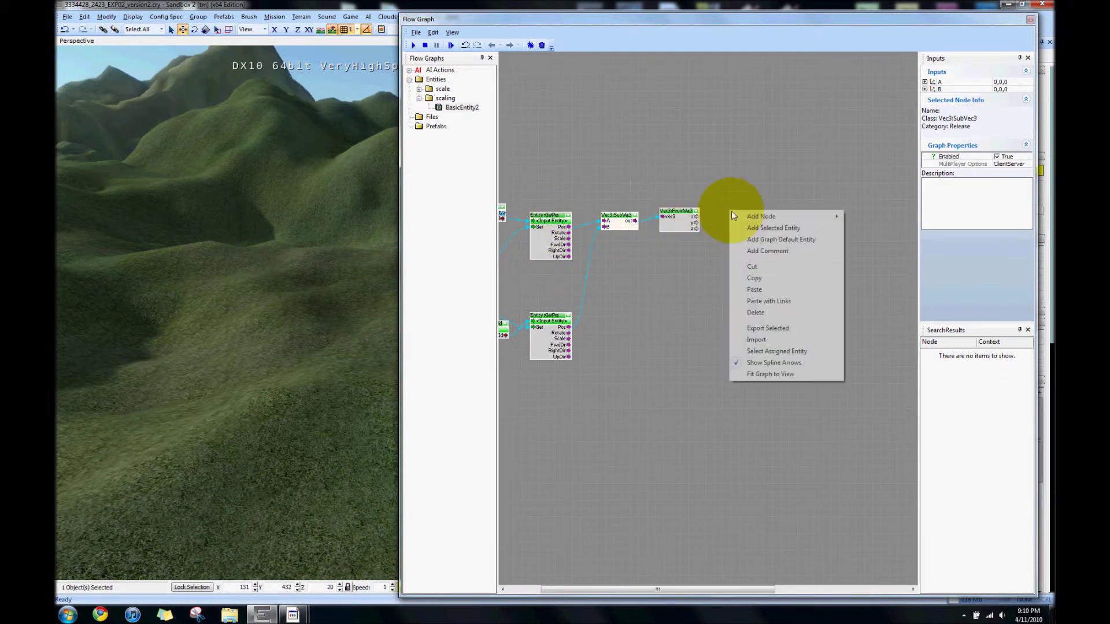
{"action": "mouse_move", "coordinate": [816, 220]}
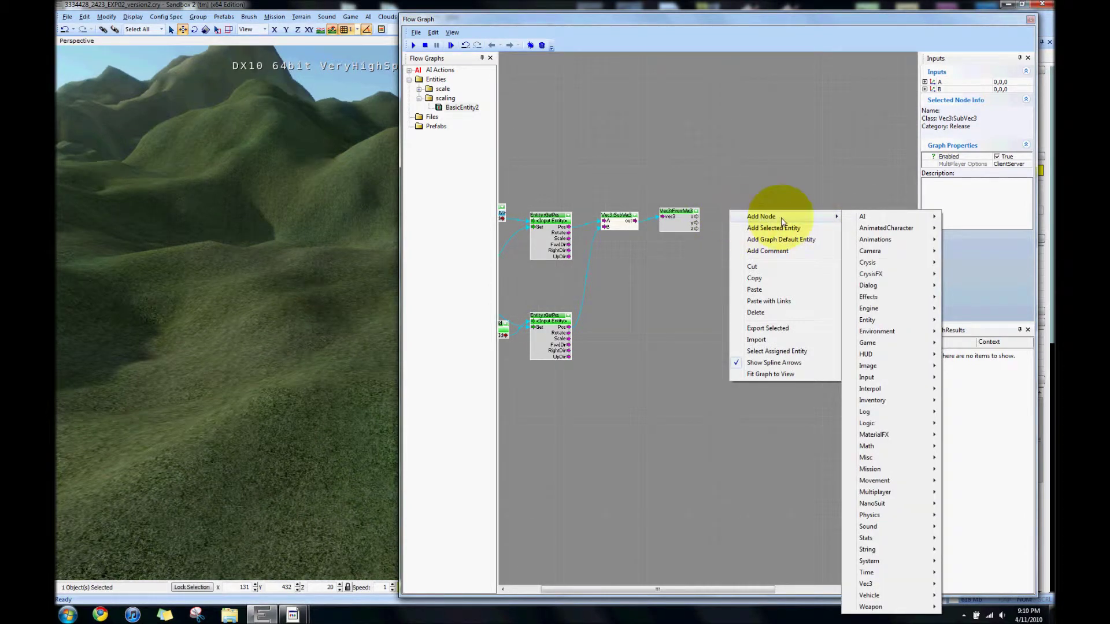
{"action": "mouse_move", "coordinate": [882, 575]}
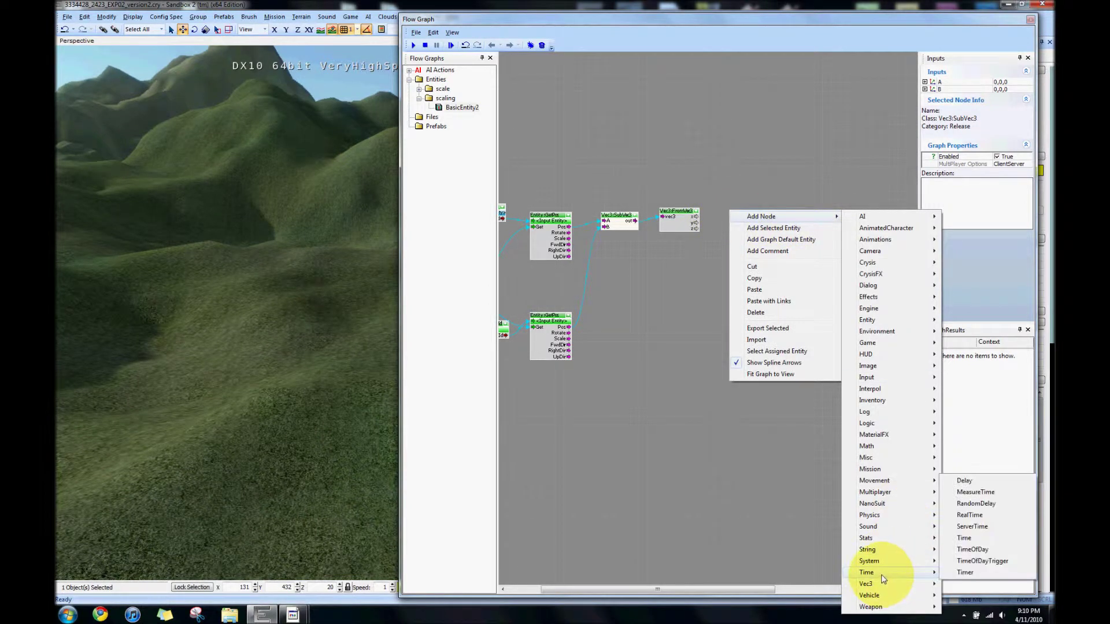
{"action": "mouse_move", "coordinate": [873, 446]}
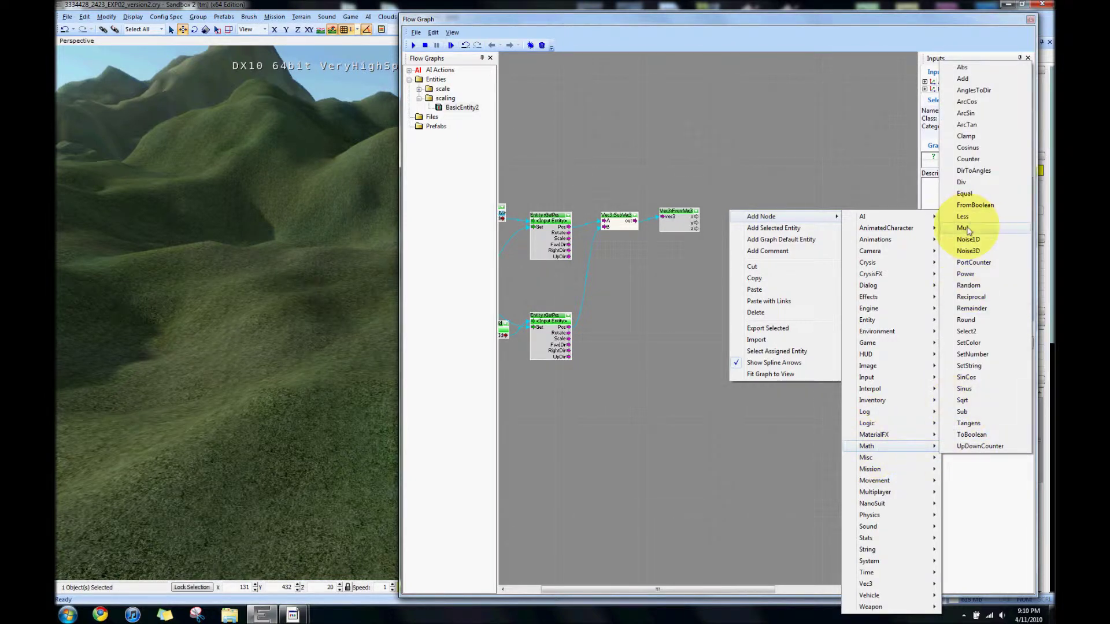
{"action": "left_click", "coordinate": [964, 228]}
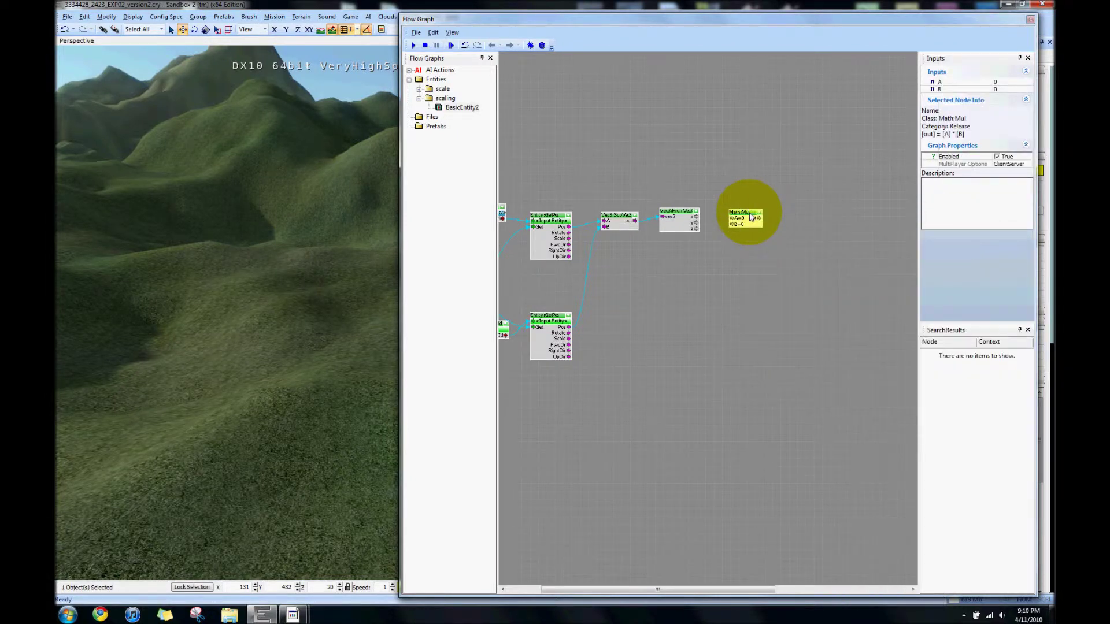
{"action": "left_click_drag", "start_coordinate": [749, 215], "coordinate": [739, 189]}
Step: Duplicate Math:Mul into a column of three and link FromVec3's x, y and z each to one node's A and B inputs
{"action": "key", "text": "ctrl+c"}
{"action": "key", "text": "ctrl+v"}
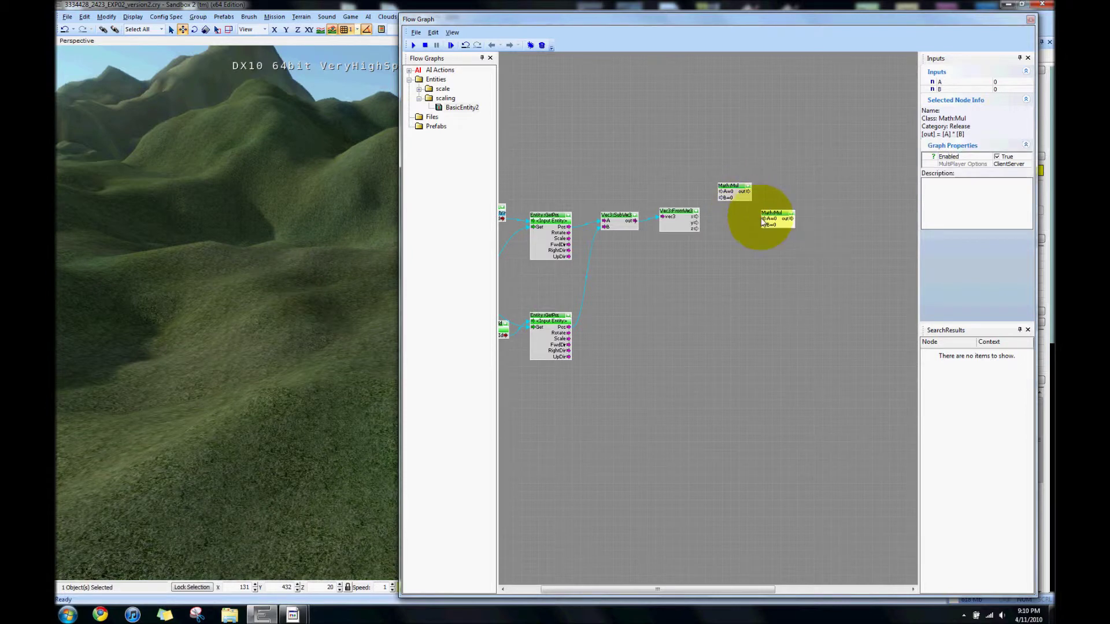
{"action": "left_click_drag", "start_coordinate": [784, 227], "coordinate": [735, 256]}
{"action": "left_click_drag", "start_coordinate": [775, 219], "coordinate": [722, 262]}
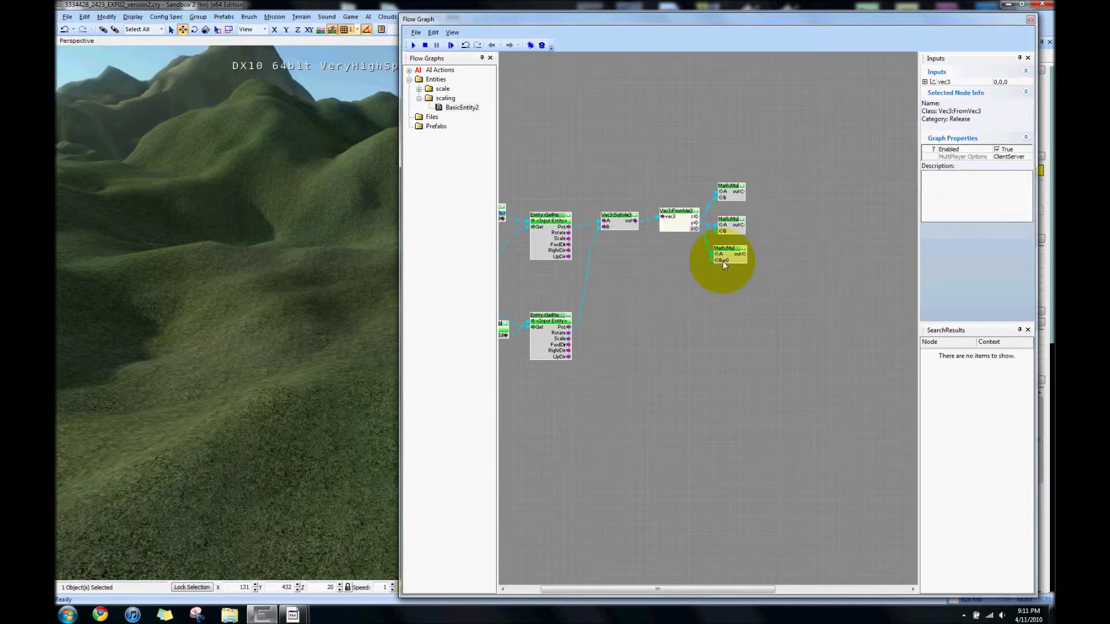
Step: Add a Math:Sqrt node in the empty area beyond the Math:Mul nodes
{"action": "right_click", "coordinate": [767, 220]}
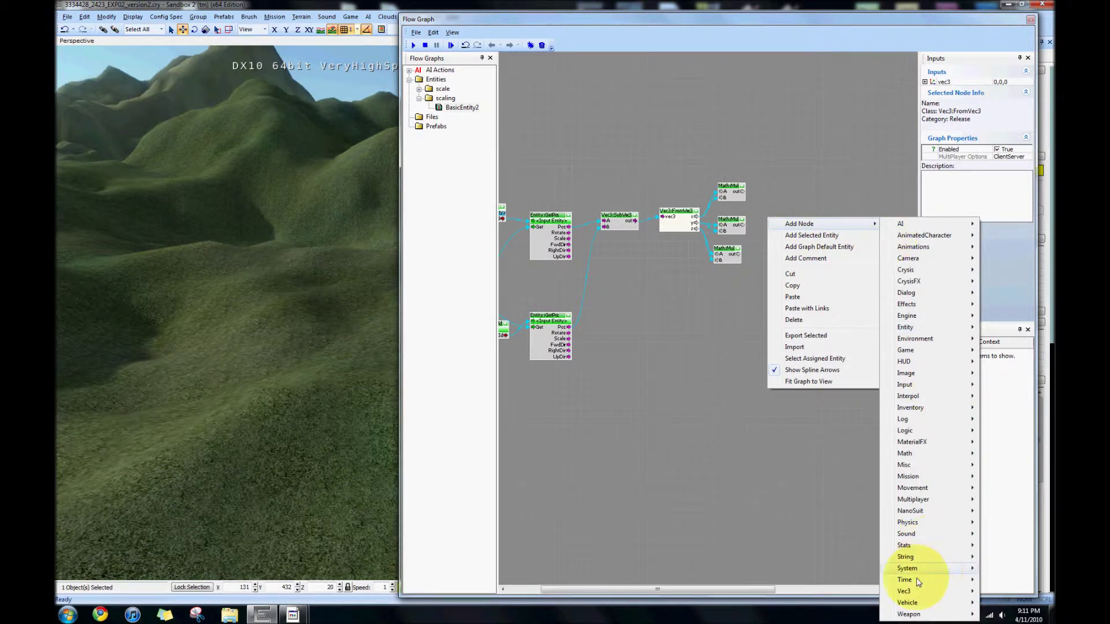
{"action": "mouse_move", "coordinate": [905, 454]}
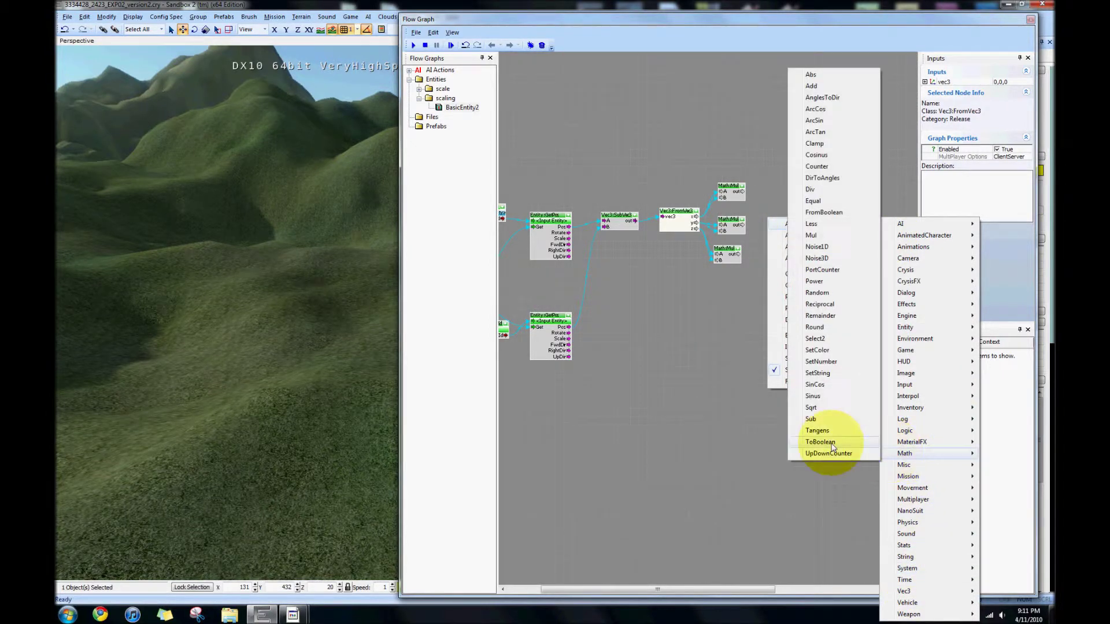
{"action": "left_click", "coordinate": [815, 407]}
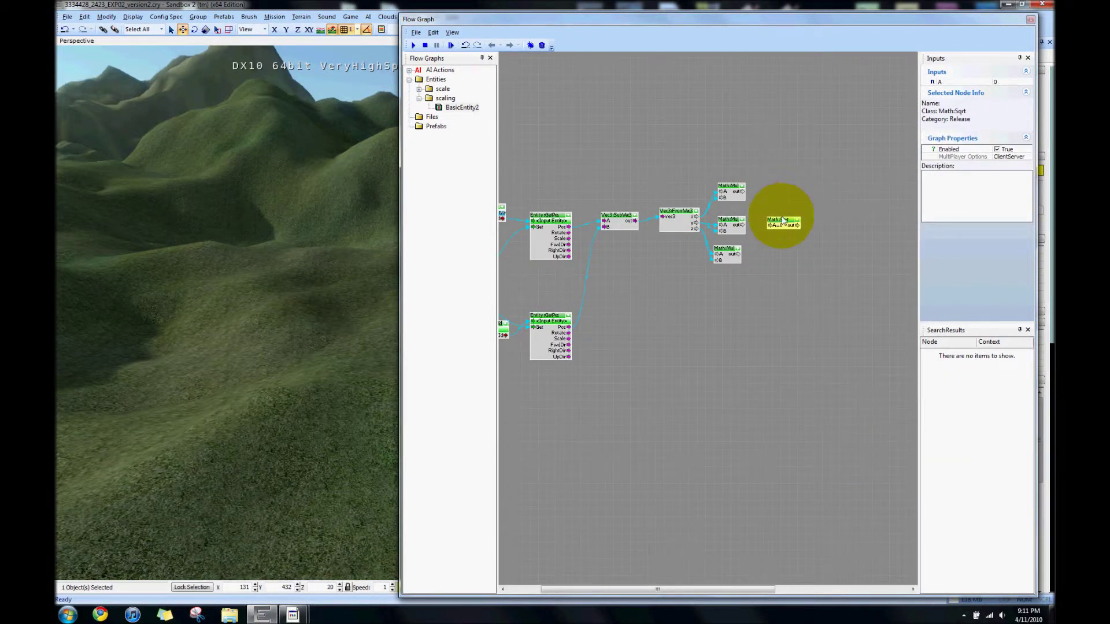
Step: Complete a column of three Math:Sqrt nodes beside the Mul nodes, linking each Mul's out to the matching Sqrt's A input
{"action": "left_click_drag", "start_coordinate": [792, 225], "coordinate": [737, 227]}
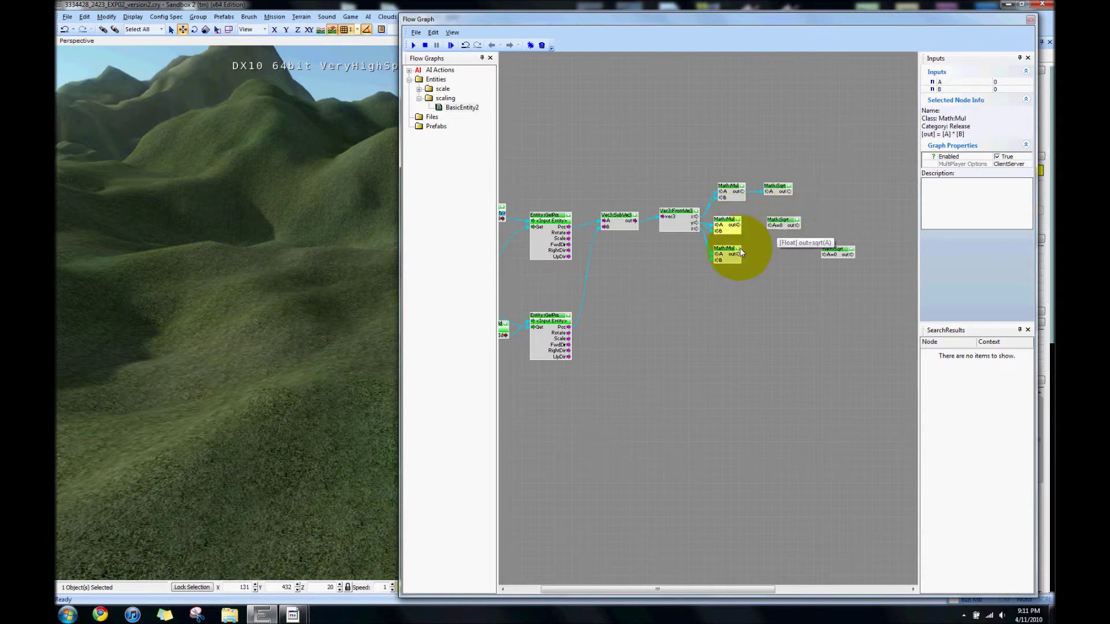
{"action": "left_click_drag", "start_coordinate": [737, 257], "coordinate": [839, 257]}
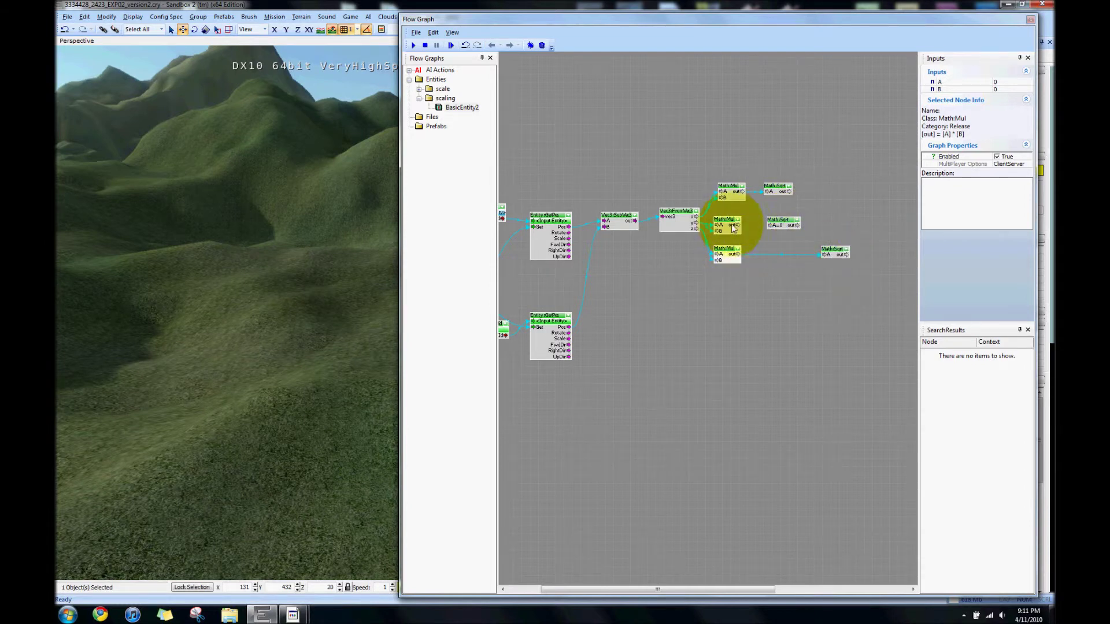
{"action": "left_click_drag", "start_coordinate": [736, 225], "coordinate": [771, 225]}
{"action": "left_click_drag", "start_coordinate": [832, 253], "coordinate": [779, 251]}
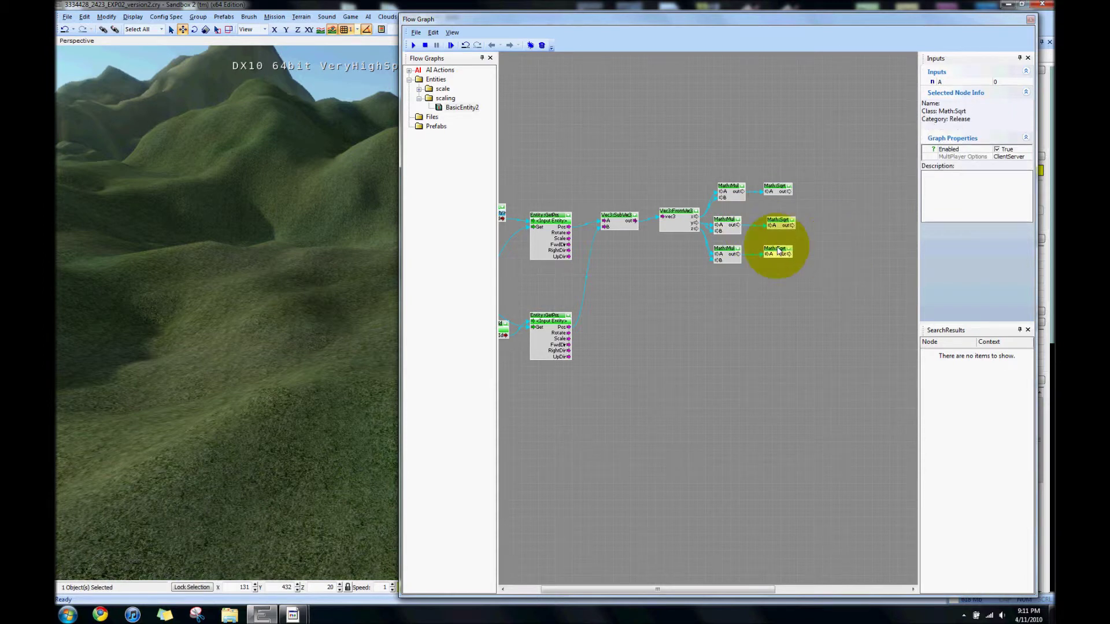
Step: Add a Vec3:ToVec3 node and link the three Math:Sqrt outputs to its x, y and z inputs in order
{"action": "right_click", "coordinate": [827, 207]}
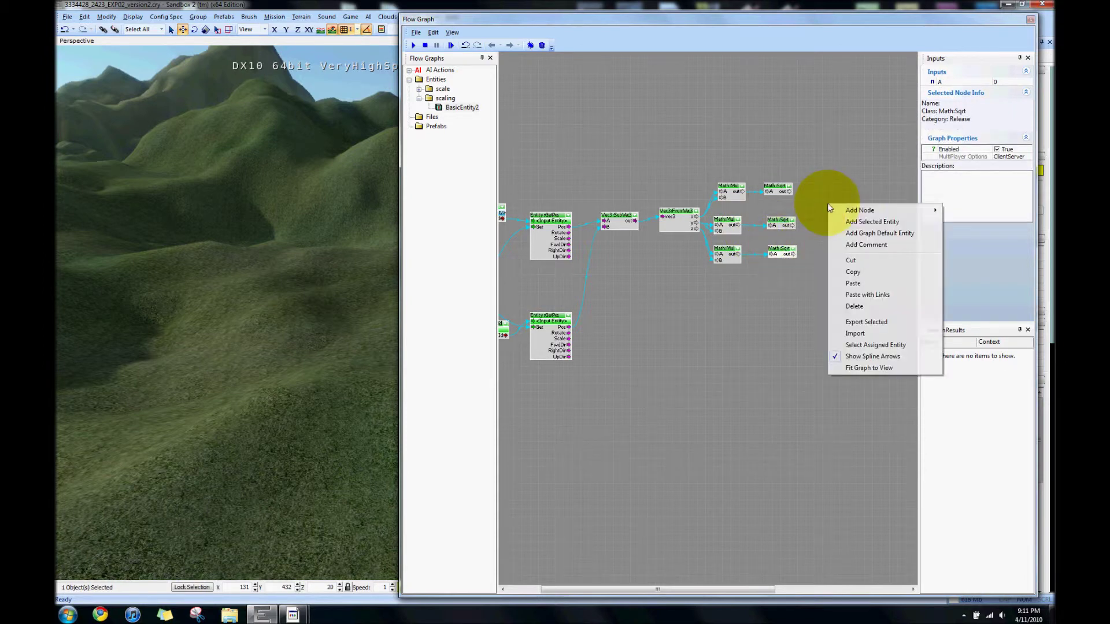
{"action": "mouse_move", "coordinate": [866, 210]}
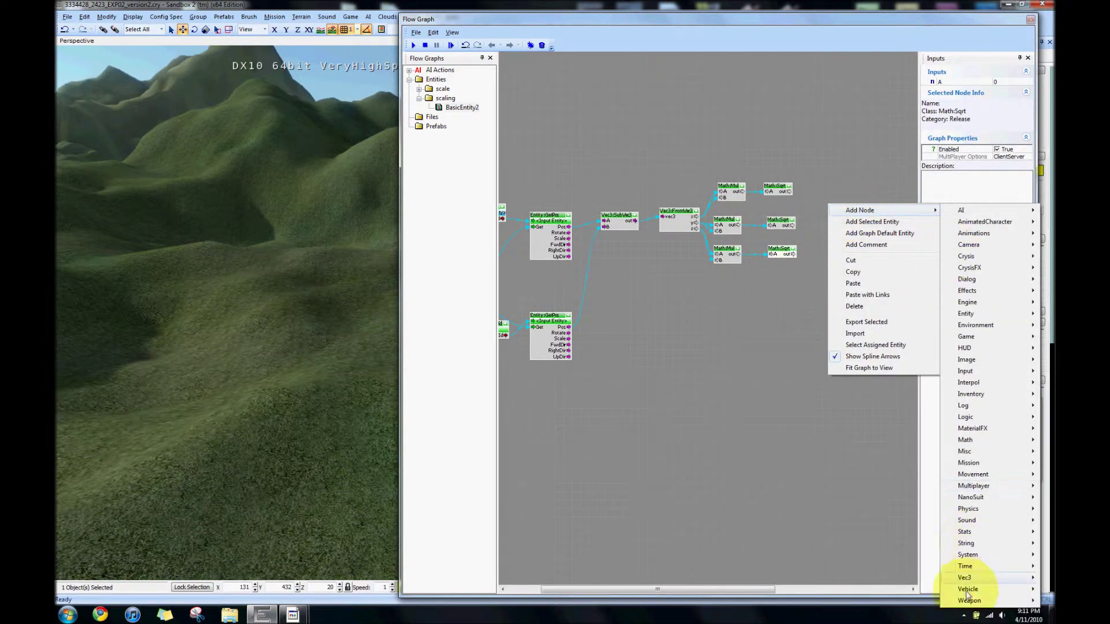
{"action": "mouse_move", "coordinate": [972, 578]}
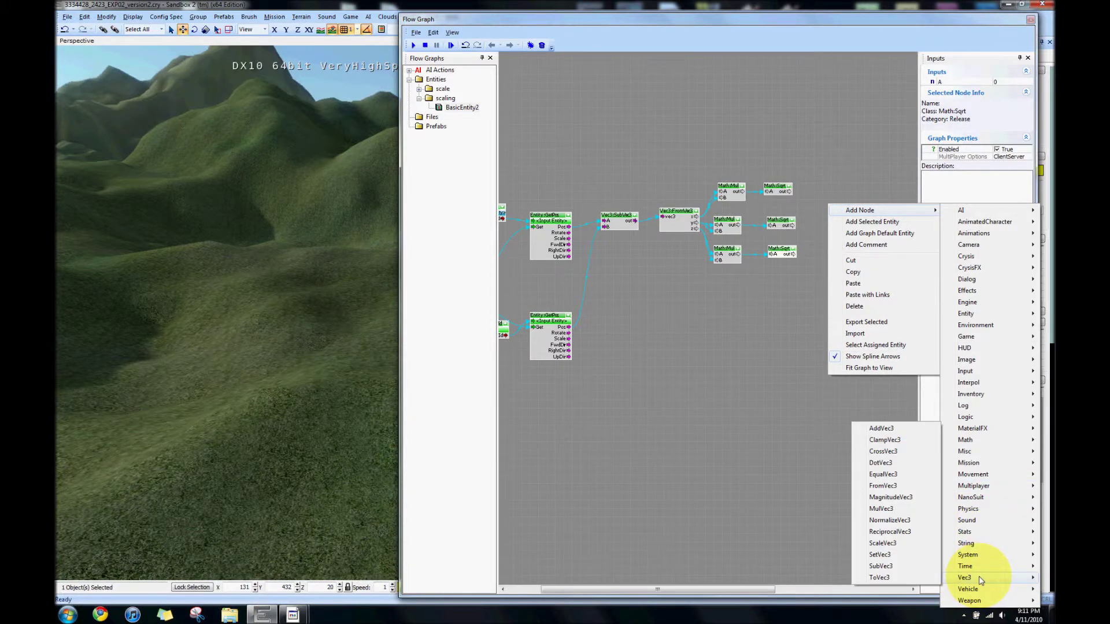
{"action": "left_click", "coordinate": [888, 578]}
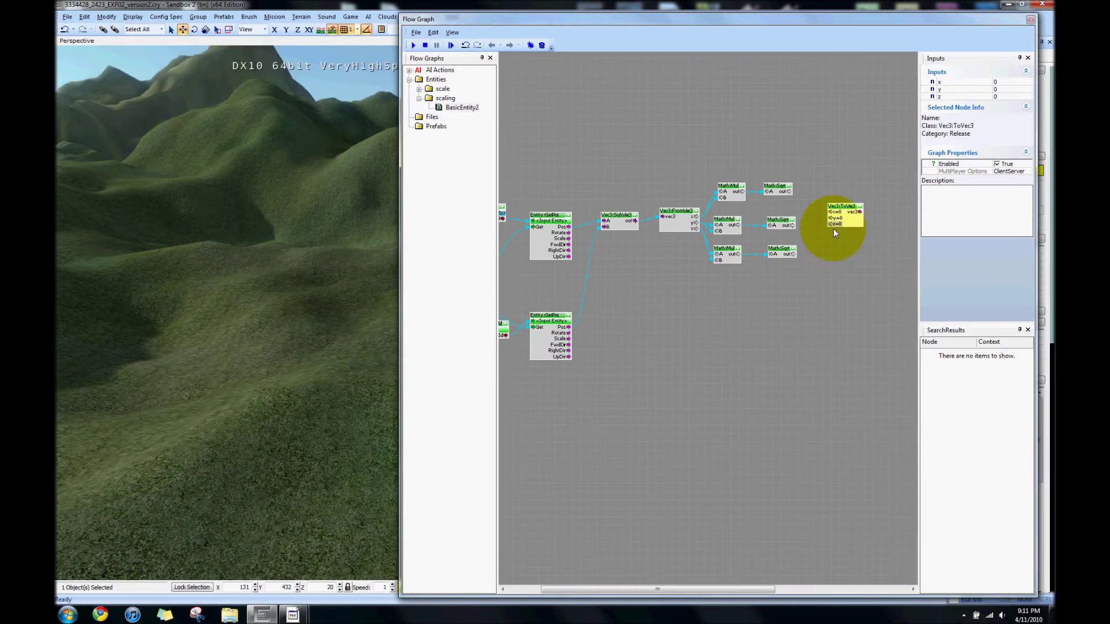
{"action": "left_click_drag", "start_coordinate": [789, 192], "coordinate": [831, 217]}
{"action": "left_click_drag", "start_coordinate": [791, 255], "coordinate": [830, 225]}
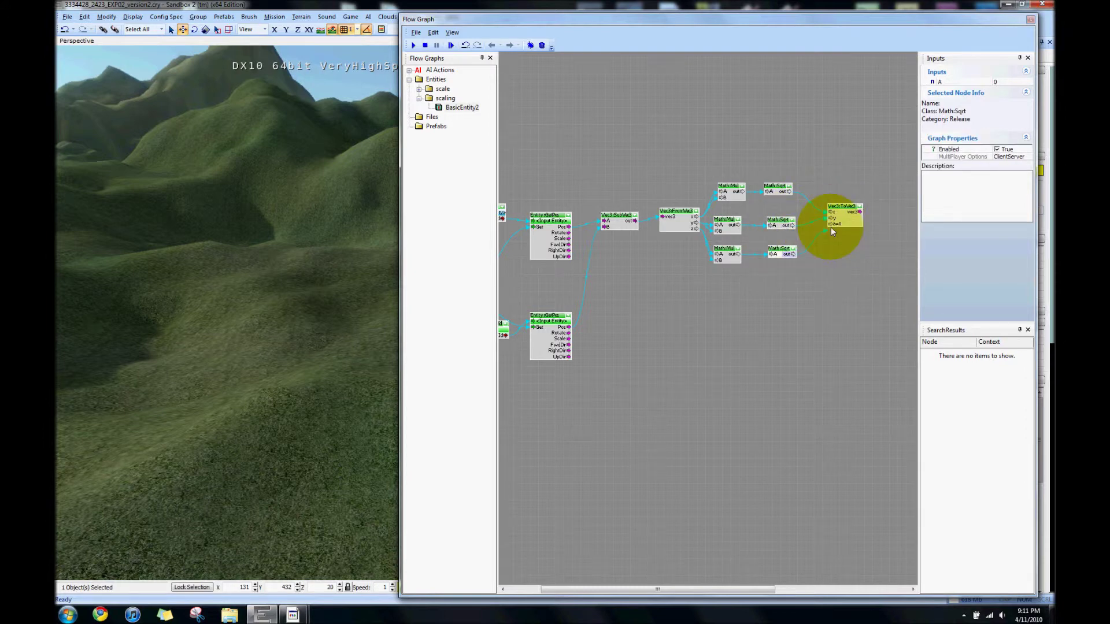
Step: Add an Entity:EntityPos node in the empty area beyond the ToVec3 node
{"action": "middle_click_drag", "start_coordinate": [811, 277], "coordinate": [657, 304]}
{"action": "right_click", "coordinate": [747, 201]}
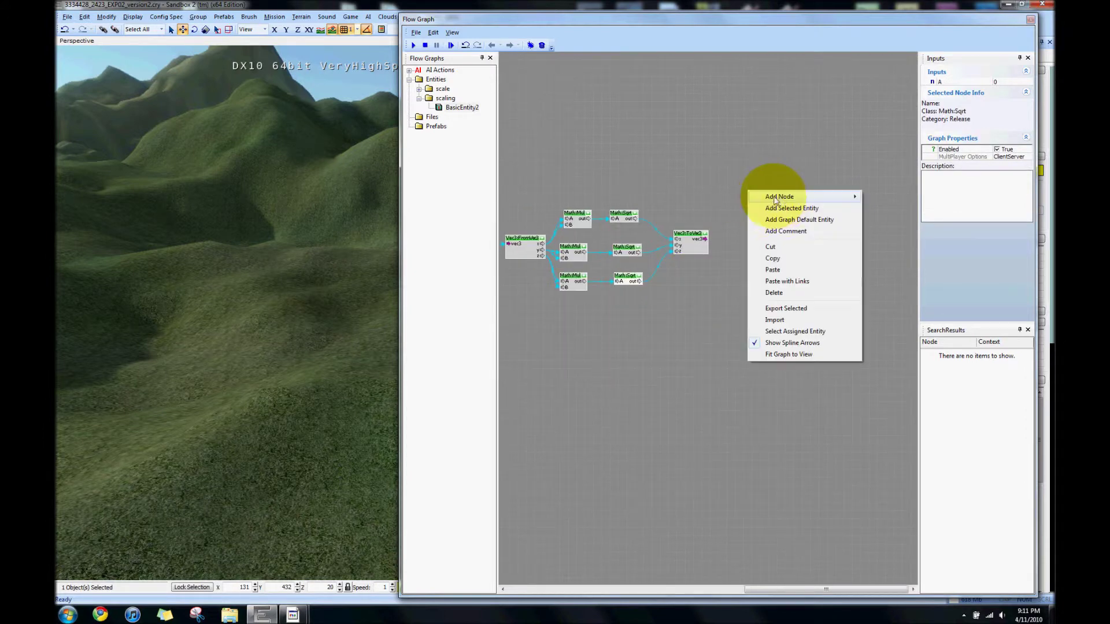
{"action": "mouse_move", "coordinate": [766, 197]}
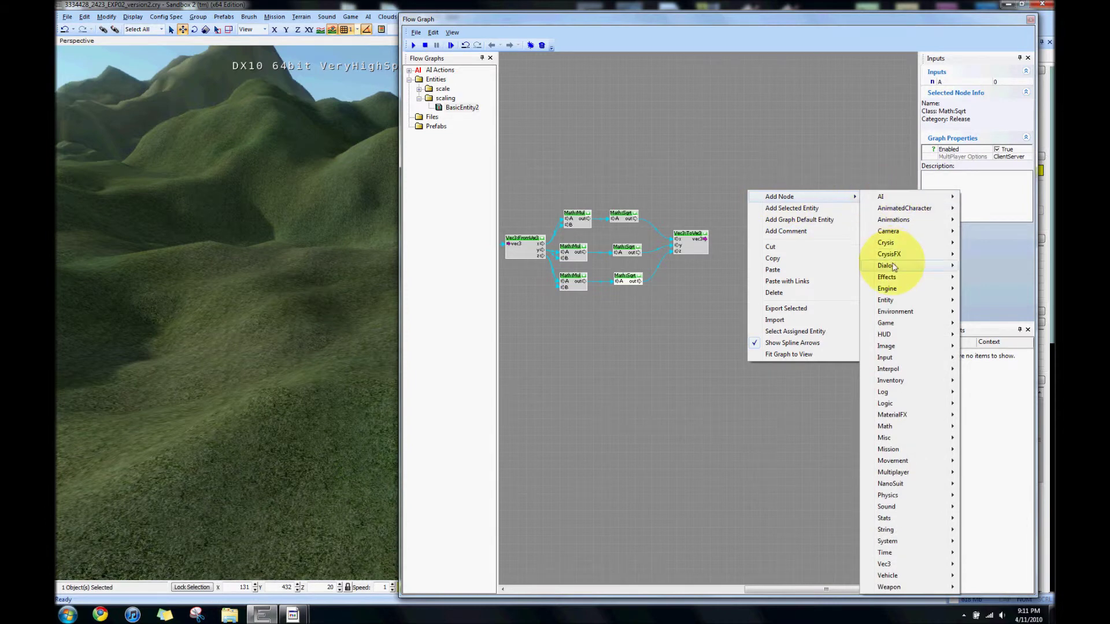
{"action": "mouse_move", "coordinate": [893, 304]}
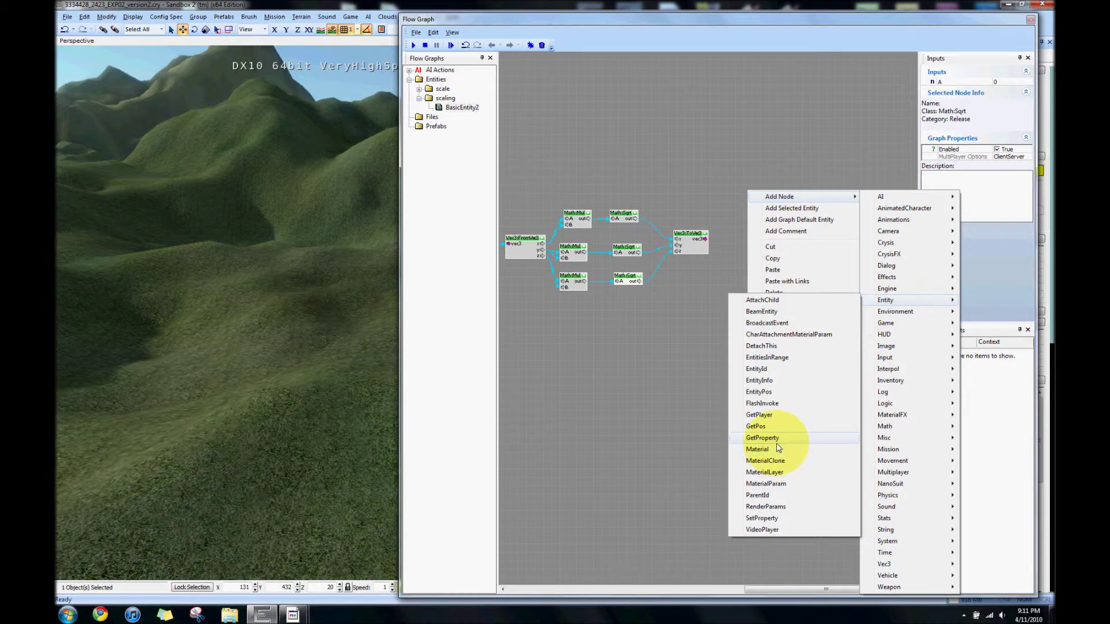
{"action": "left_click", "coordinate": [758, 392]}
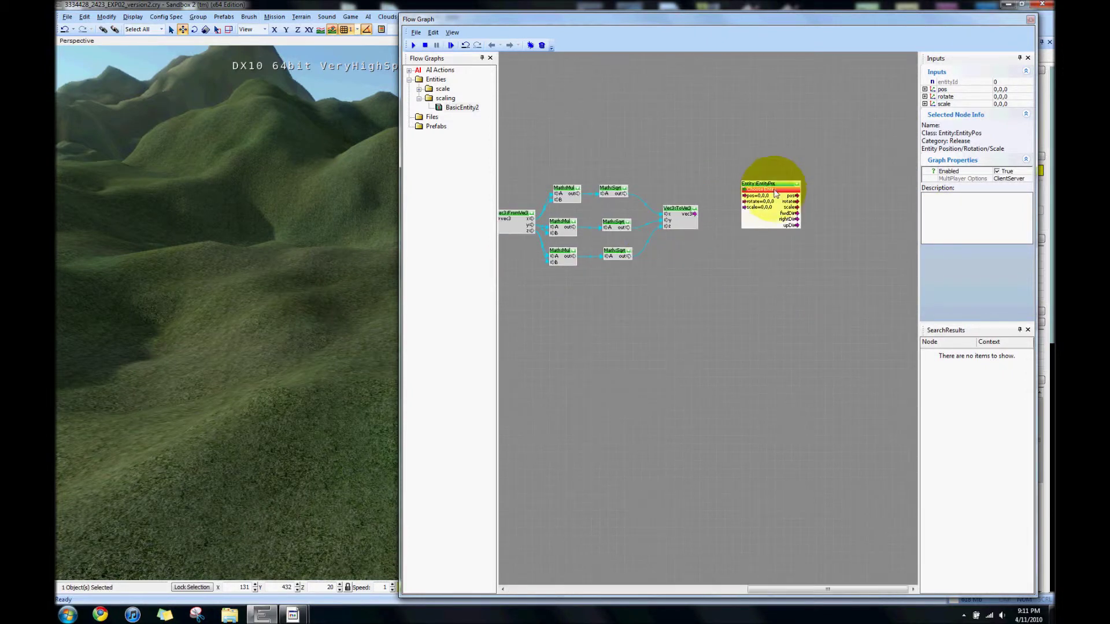
Step: Bring the red cube into view in the Perspective viewport and select it
{"action": "right_click", "coordinate": [775, 193]}
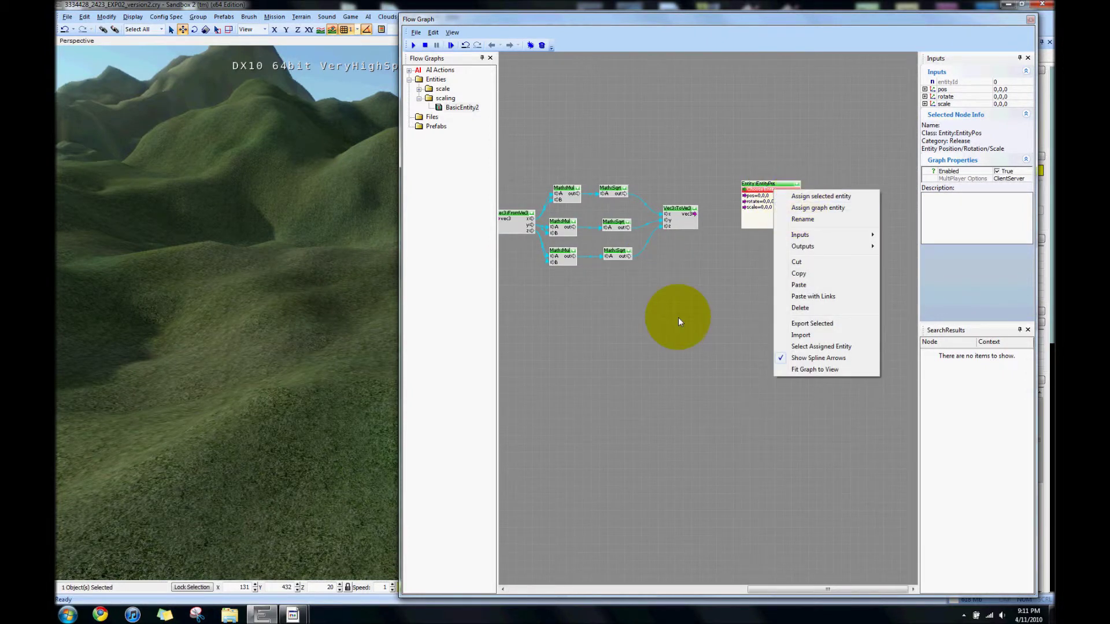
{"action": "left_click", "coordinate": [679, 314]}
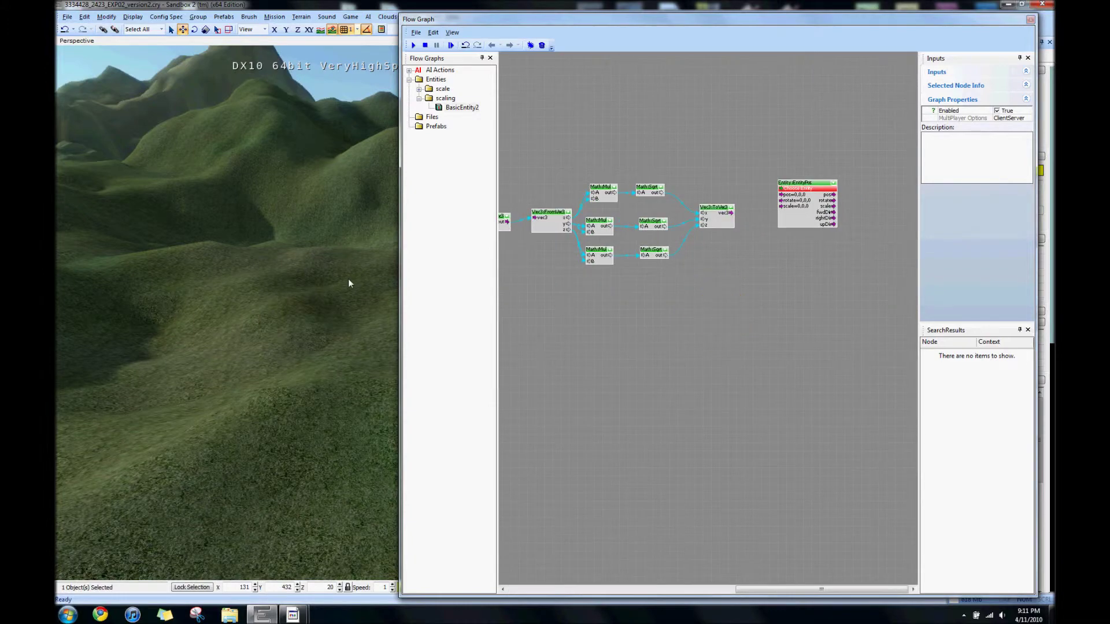
{"action": "left_click", "coordinate": [346, 282]}
{"action": "scroll", "coordinate": [344, 283], "scroll_direction": "up", "scroll_amount": 3}
{"action": "scroll", "coordinate": [344, 284], "scroll_direction": "down", "scroll_amount": 4}
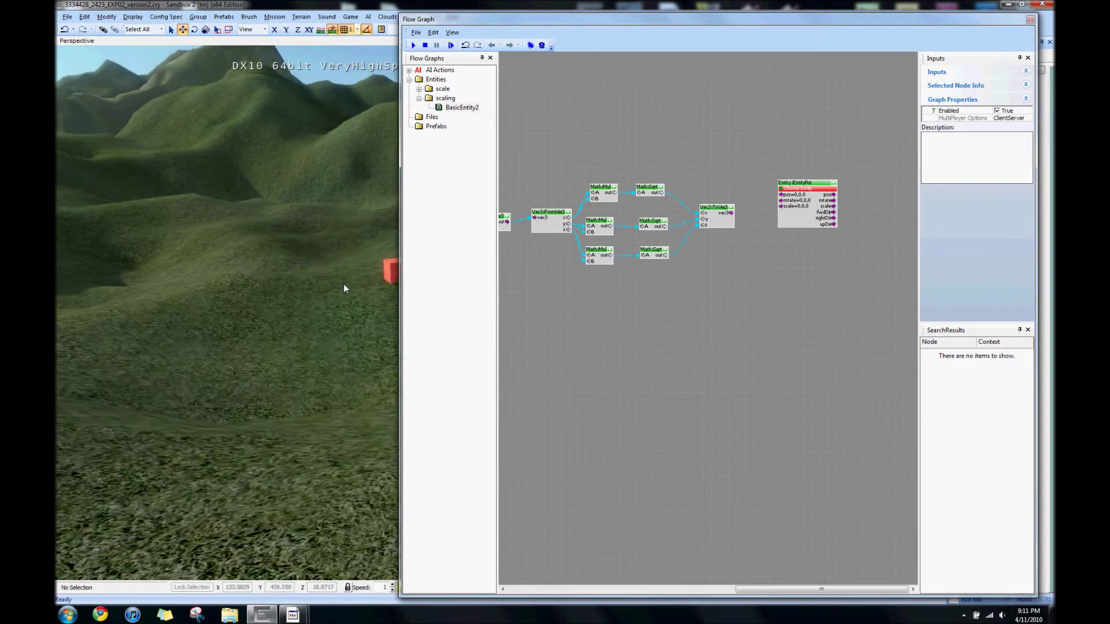
{"action": "middle_click_drag", "start_coordinate": [343, 283], "coordinate": [331, 269]}
{"action": "left_click_drag", "start_coordinate": [219, 215], "coordinate": [348, 338]}
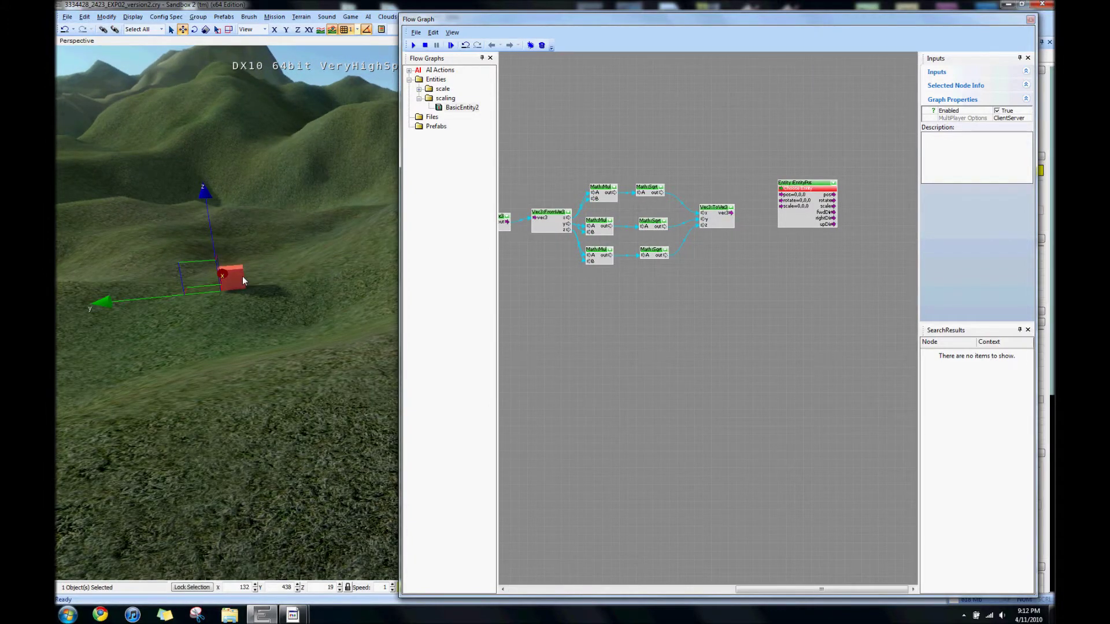
Step: Assign the graph entity to the EntityPos node and link ToVec3's vec3 output to its scale input
{"action": "right_click", "coordinate": [803, 191]}
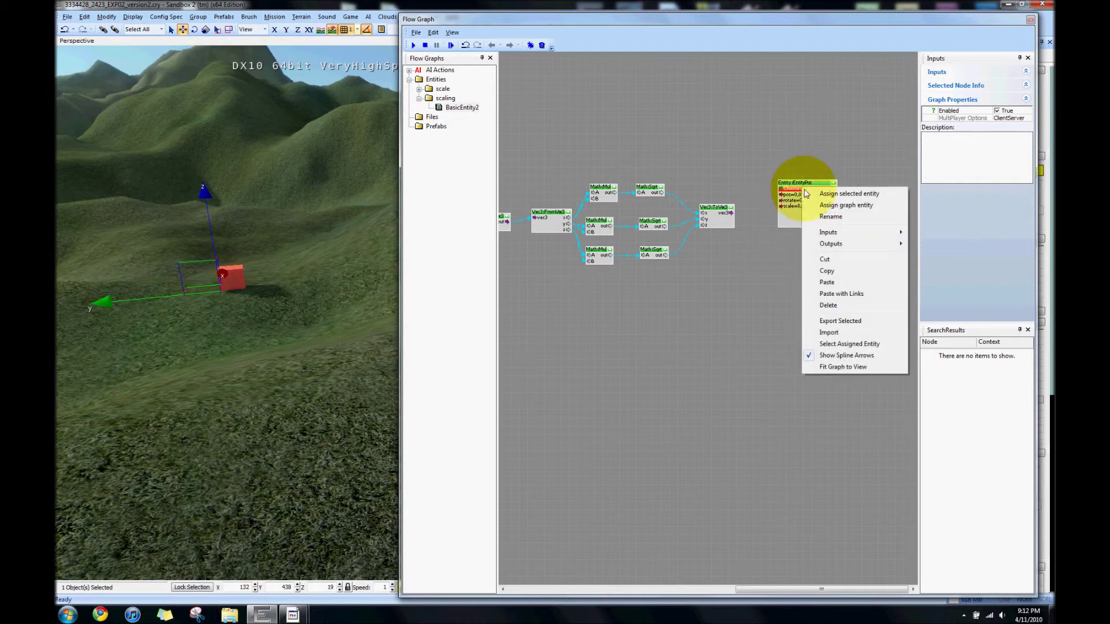
{"action": "left_click", "coordinate": [841, 206]}
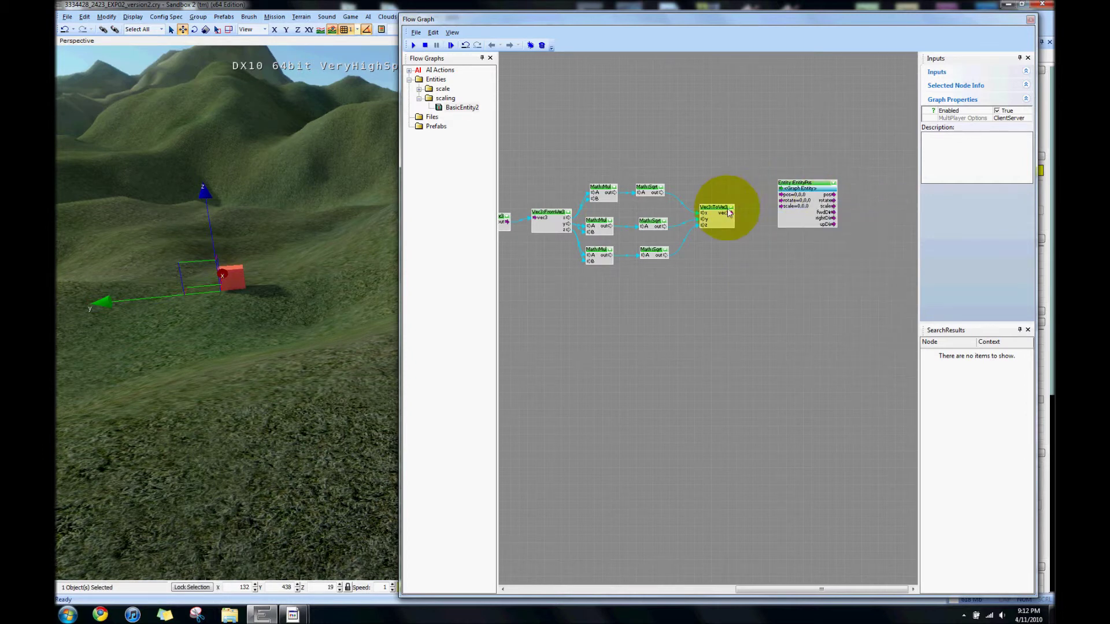
{"action": "left_click_drag", "start_coordinate": [728, 214], "coordinate": [790, 203]}
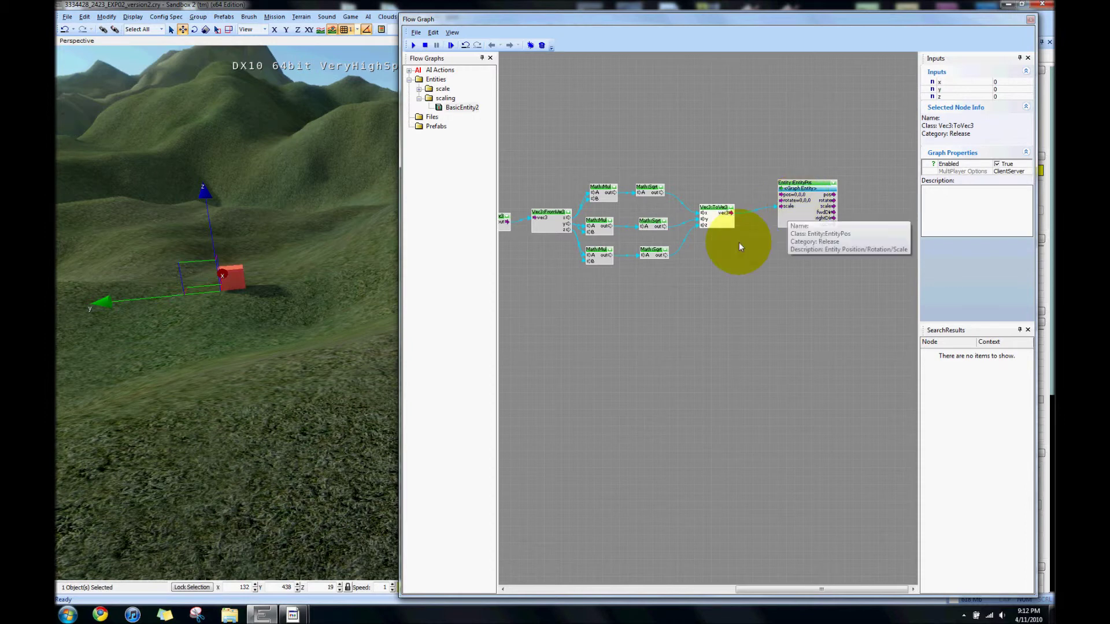
Step: Widen the Flow Graph window and review the complete node chain from Start through to Entity:EntityPos
{"action": "scroll", "coordinate": [736, 230], "scroll_direction": "up", "scroll_amount": 1}
{"action": "right_click_drag", "start_coordinate": [738, 243], "coordinate": [792, 258]}
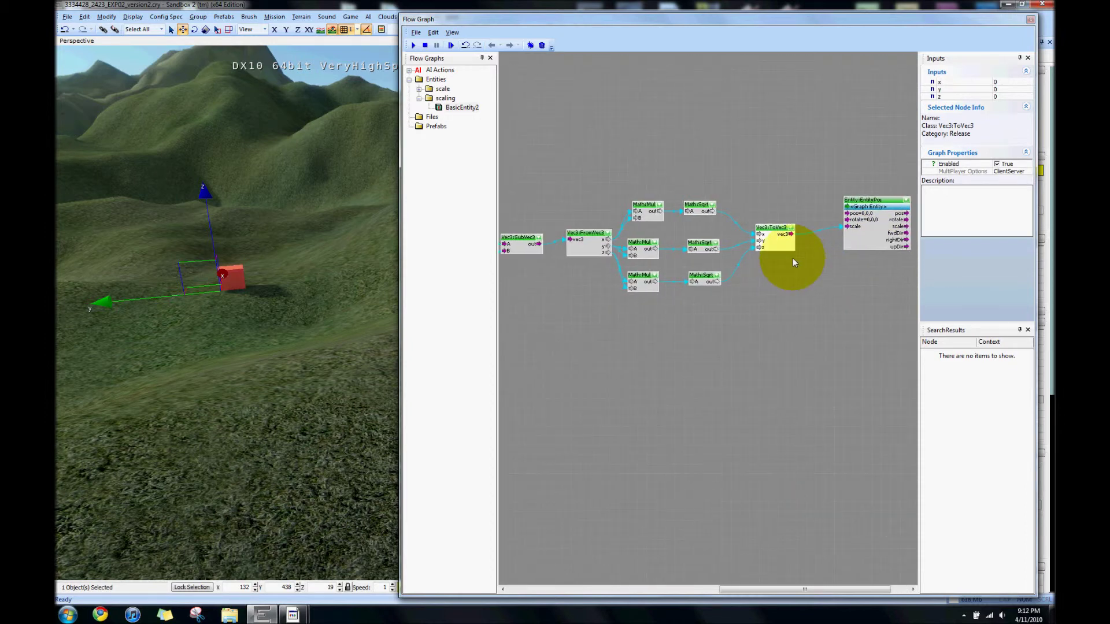
{"action": "scroll", "coordinate": [762, 256], "scroll_direction": "down", "scroll_amount": 2}
{"action": "right_click_drag", "start_coordinate": [716, 273], "coordinate": [891, 223]}
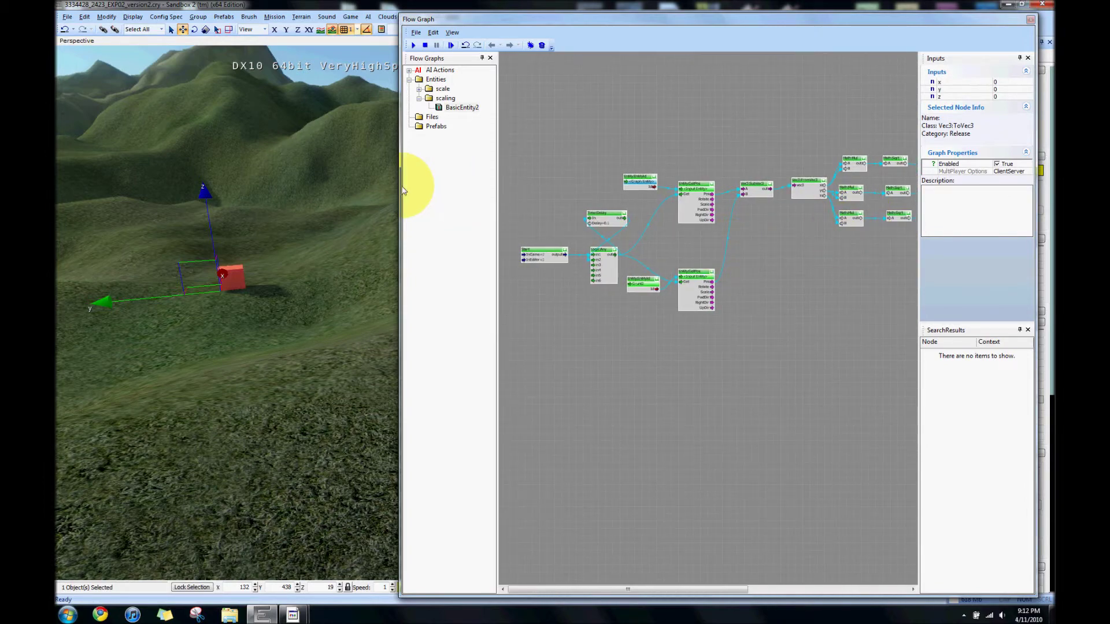
{"action": "left_click_drag", "start_coordinate": [403, 191], "coordinate": [110, 176]}
{"action": "scroll", "coordinate": [485, 205], "scroll_direction": "up", "scroll_amount": 3}
{"action": "right_click_drag", "start_coordinate": [495, 209], "coordinate": [582, 199]}
{"action": "left_click", "coordinate": [643, 262]}
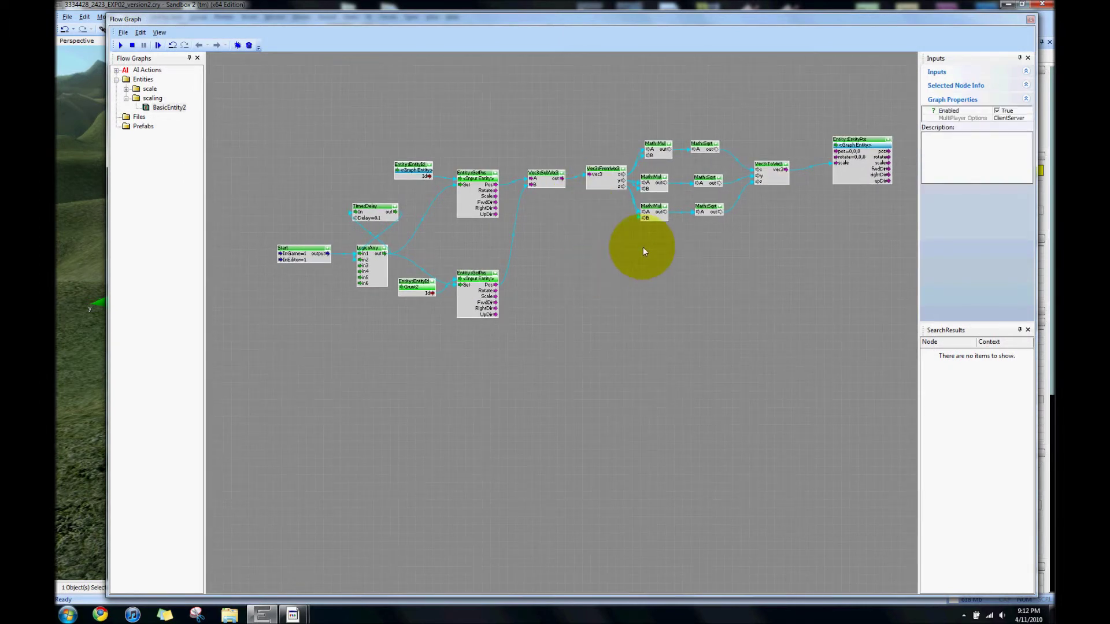
{"action": "scroll", "coordinate": [642, 247], "scroll_direction": "up", "scroll_amount": 2}
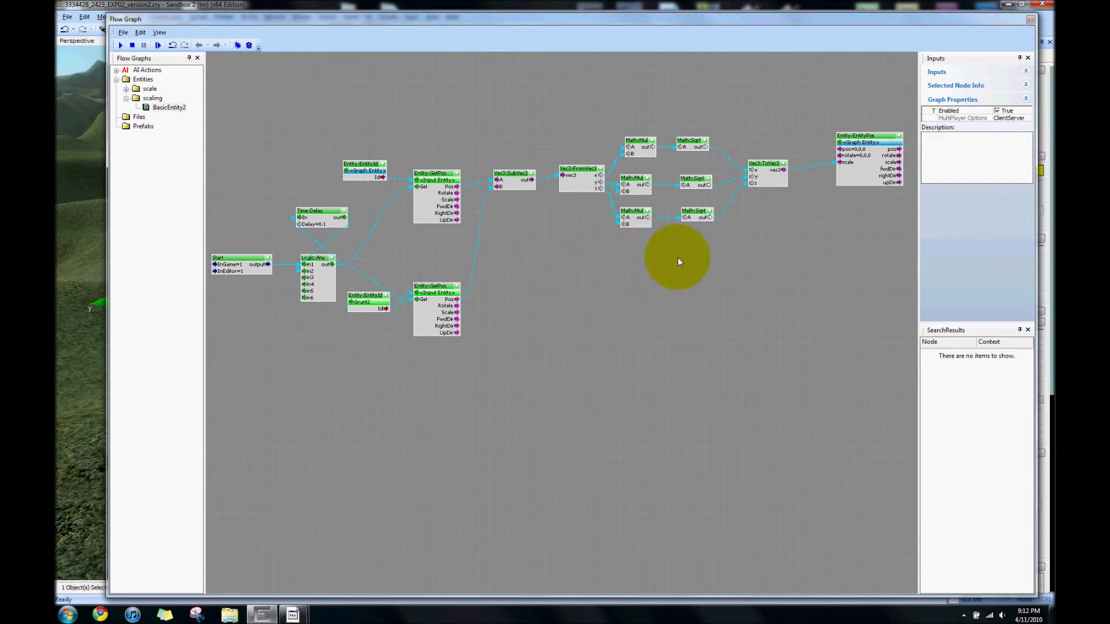
Step: Close the Flow Graph window, bring the Grunt soldier into view in the Perspective viewport and start game mode
{"action": "left_click", "coordinate": [1031, 19]}
{"action": "right_click_drag", "start_coordinate": [557, 288], "coordinate": [558, 288]}
{"action": "key", "text": "w"}
{"action": "key", "text": "s"}
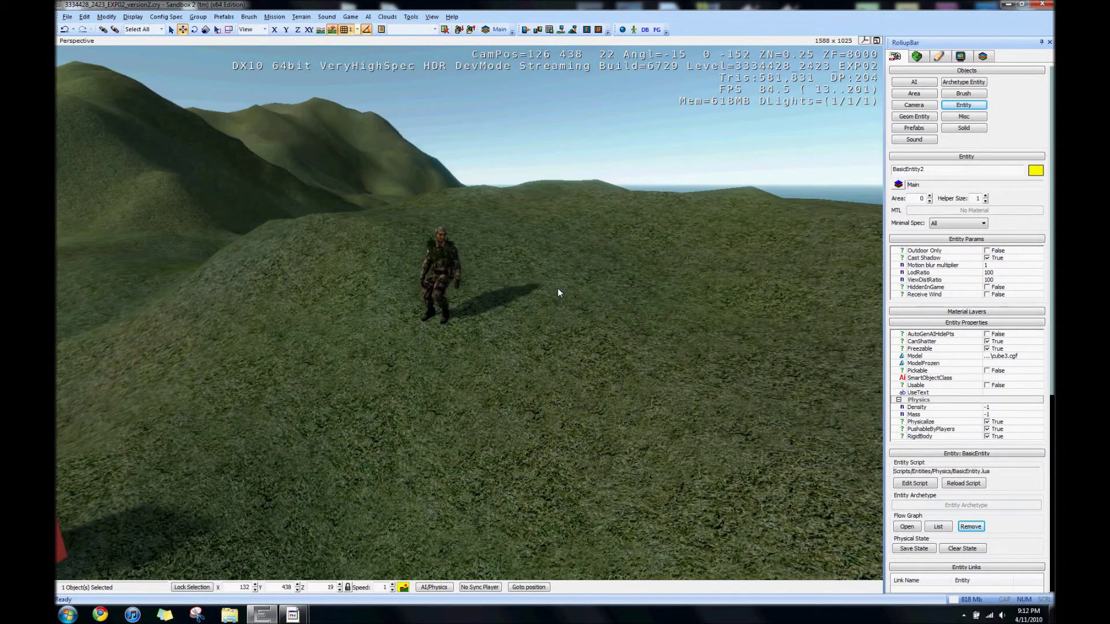
{"action": "key", "text": "ctrl+g"}
Step: Test the scaling in game by grabbing the Grunt, carrying him around the cube and throwing him, and exit game mode
{"action": "key", "text": "w"}
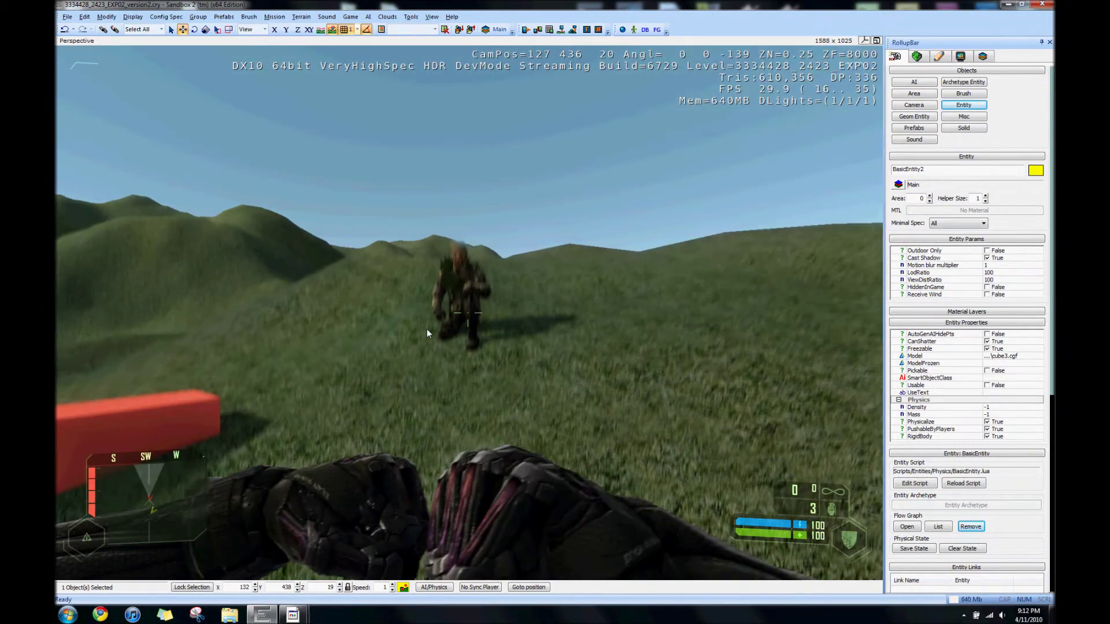
{"action": "key", "text": "f"}
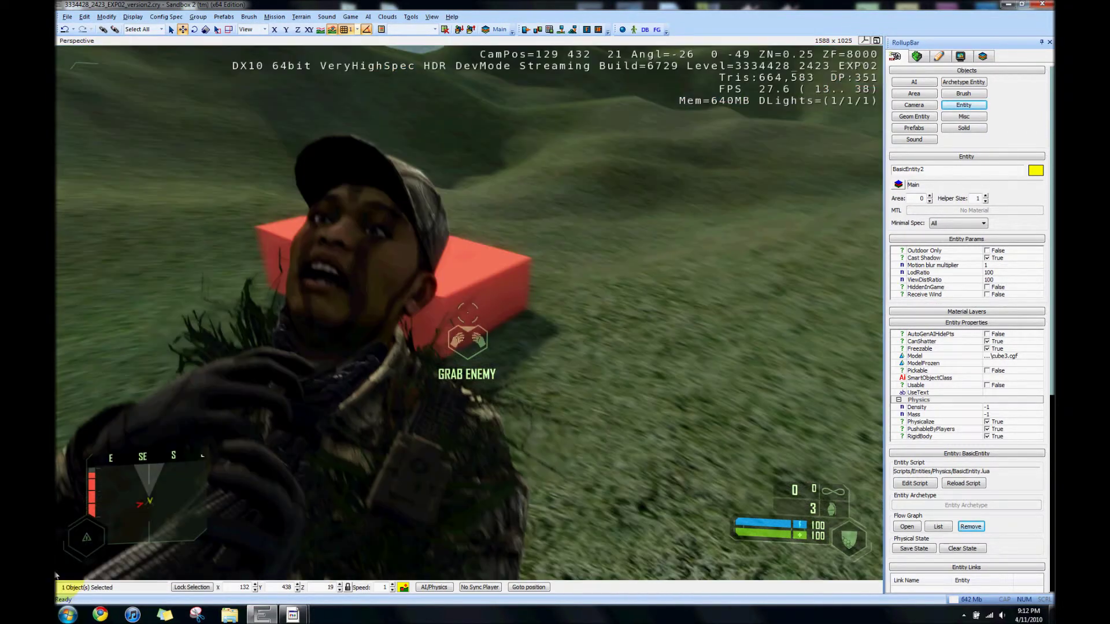
{"action": "key", "text": "s"}
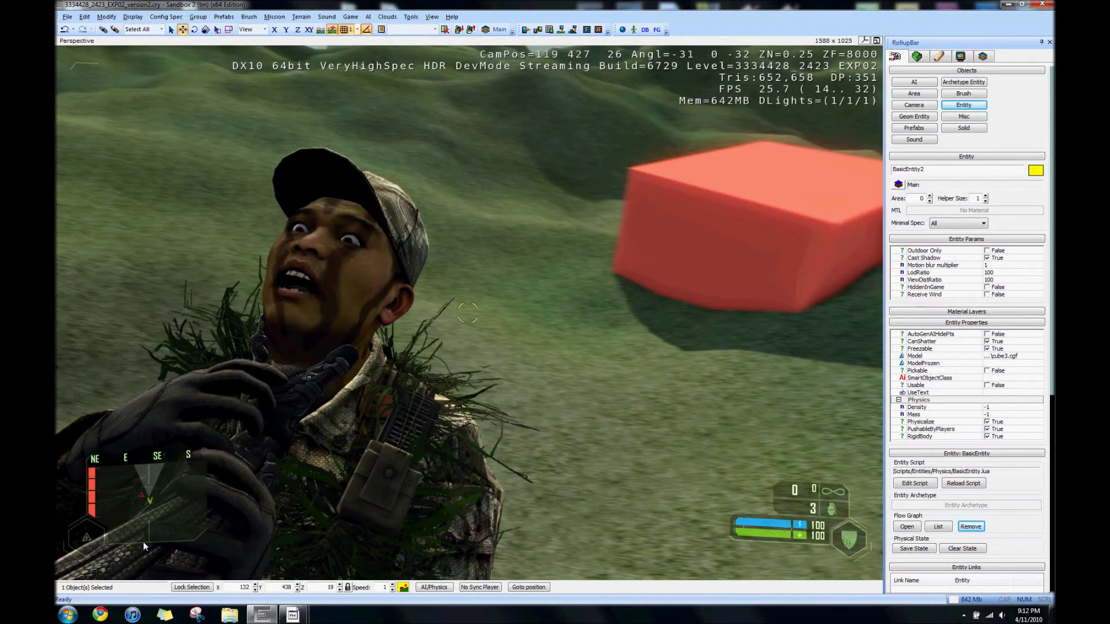
{"action": "key", "text": "w"}
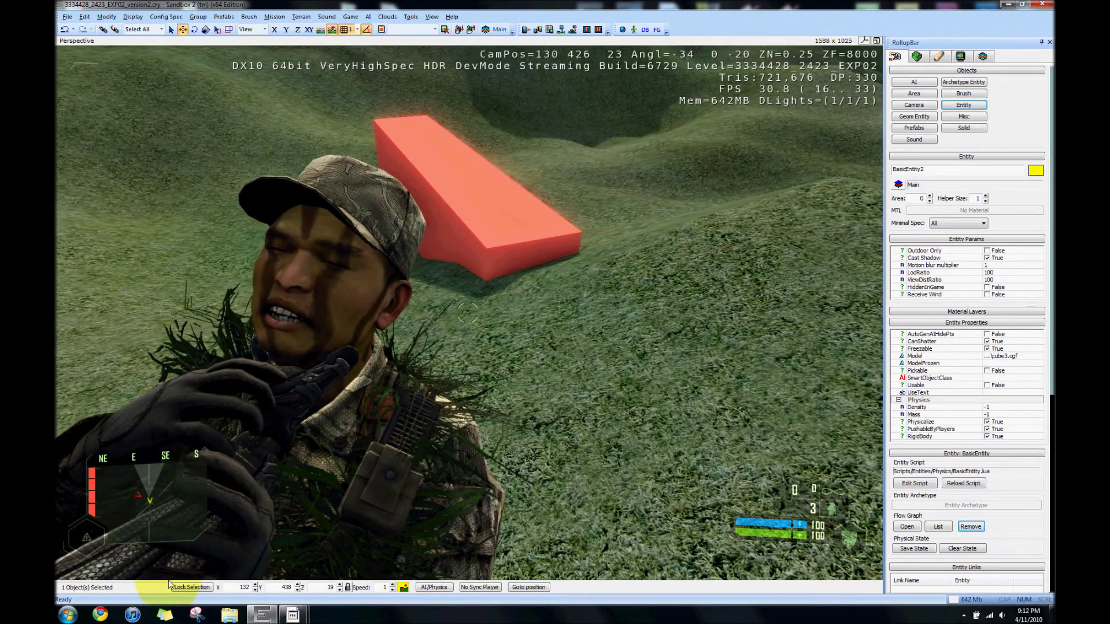
{"action": "left_click", "coordinate": [169, 583]}
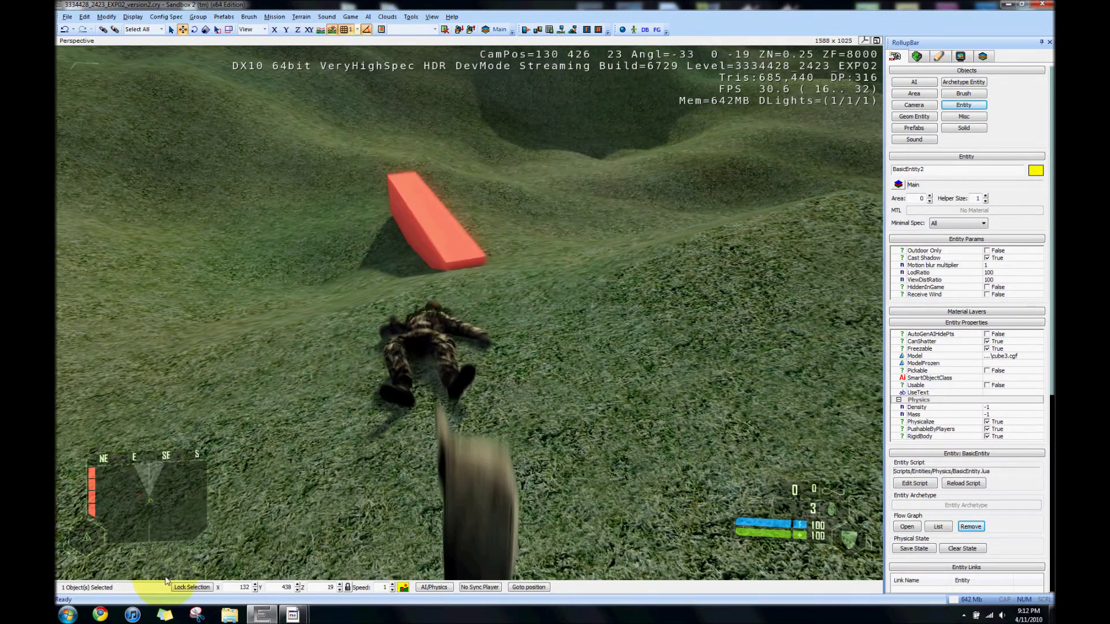
{"action": "key", "text": "Escape"}
{"action": "right_click_drag", "start_coordinate": [488, 317], "coordinate": [492, 305]}
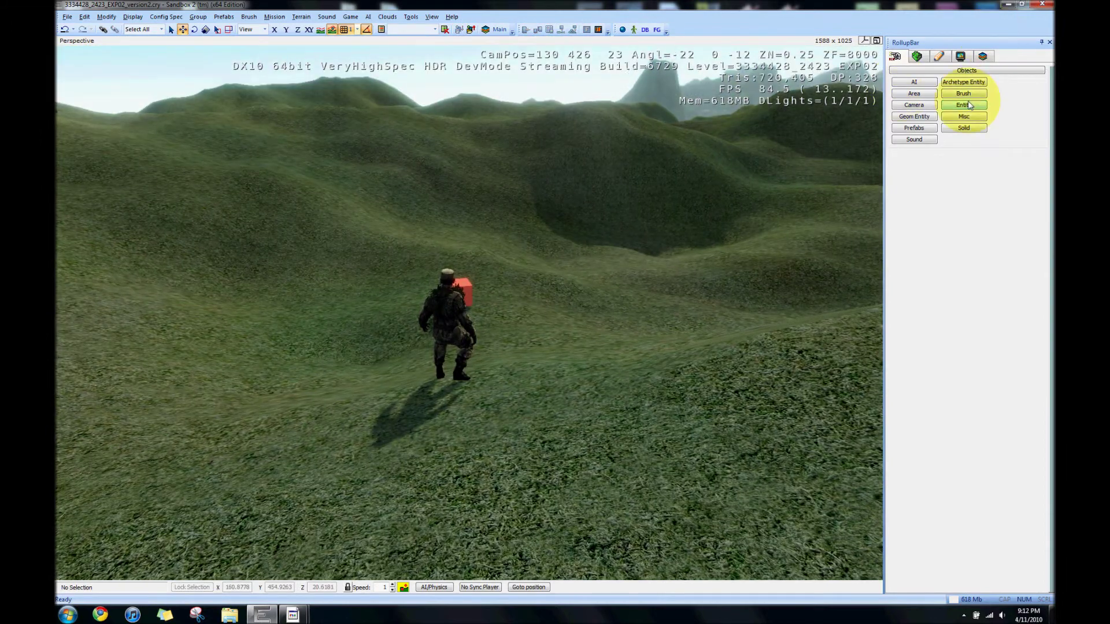
{"action": "key", "text": "ctrl+a"}
{"action": "left_click_drag", "start_coordinate": [370, 325], "coordinate": [502, 394]}
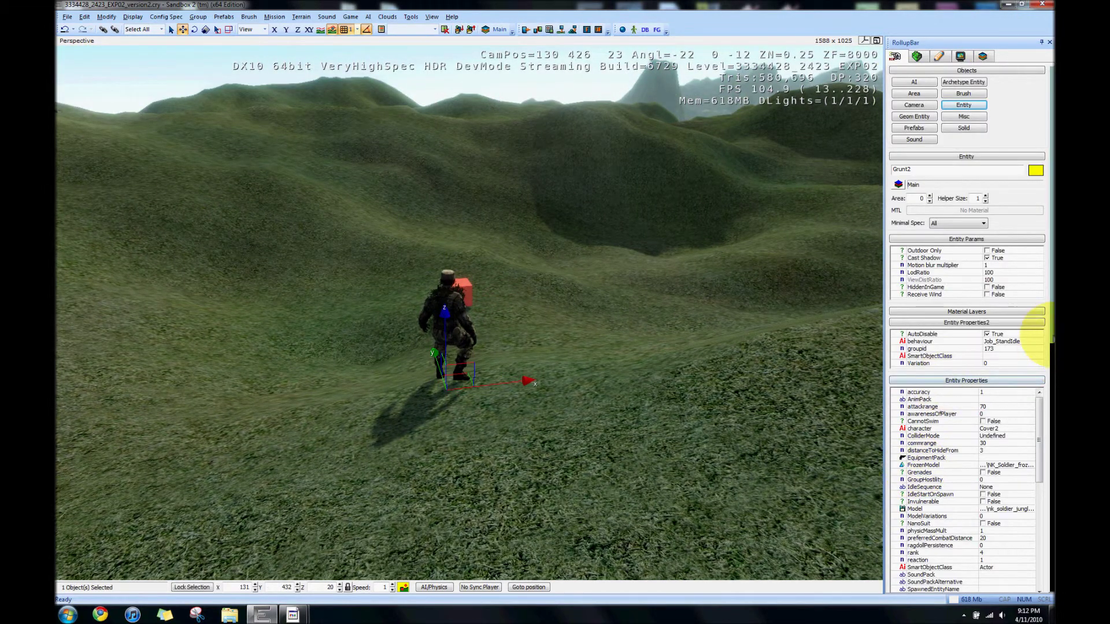
{"action": "left_click_drag", "start_coordinate": [1050, 337], "coordinate": [1049, 439]}
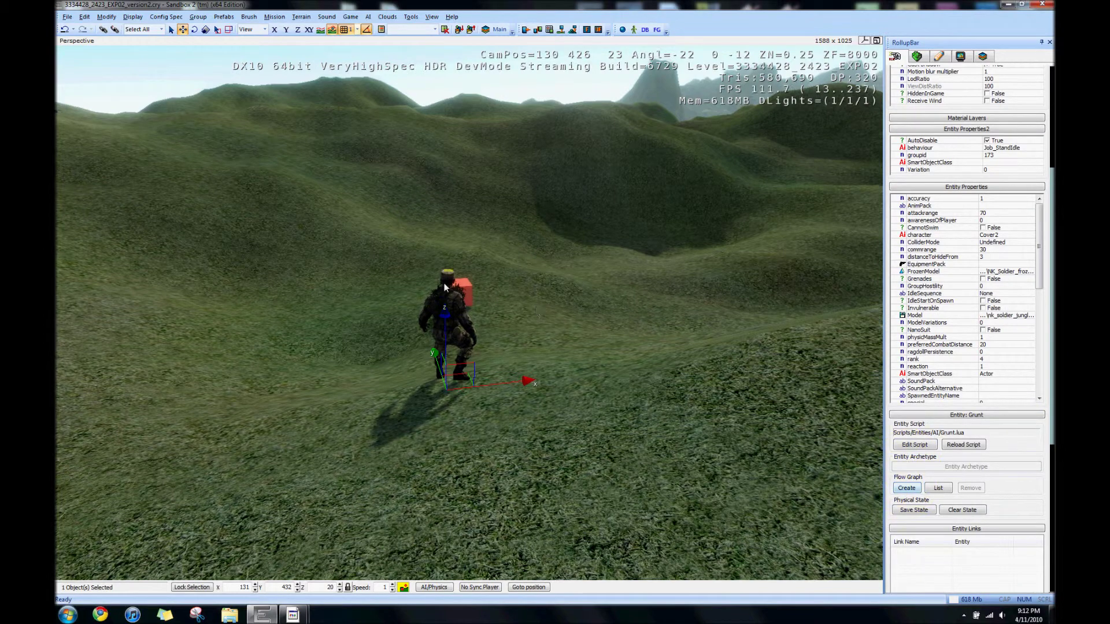
{"action": "left_click", "coordinate": [465, 286], "text": "ctrl"}
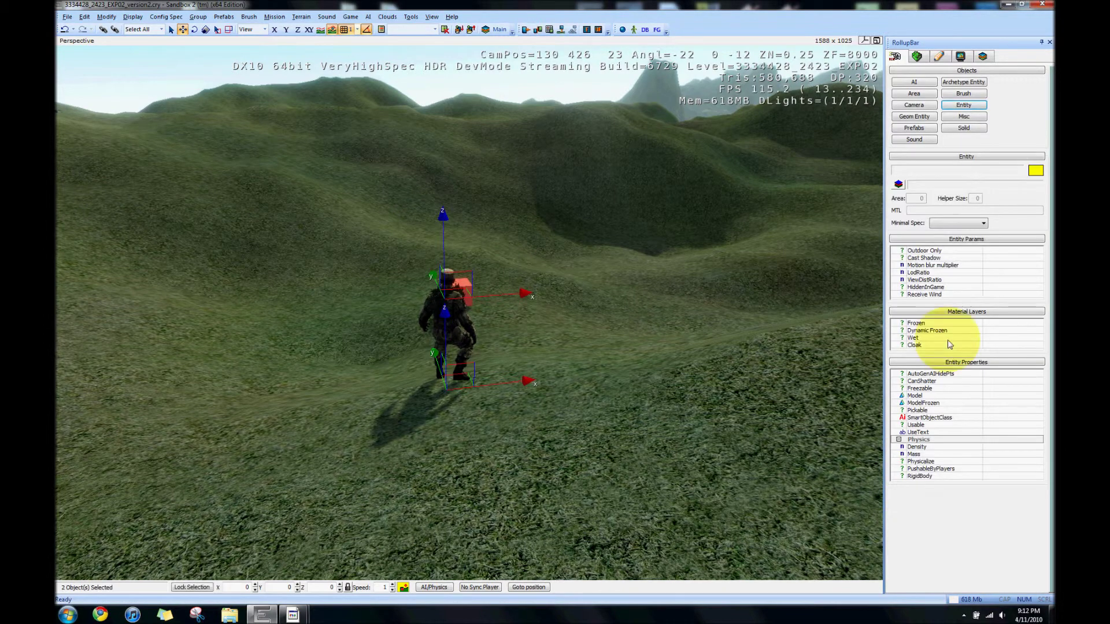
Step: Select only the red cube, from a side view where the soldier does not cover it, and open its flow graph
{"action": "right_click_drag", "start_coordinate": [611, 247], "coordinate": [615, 243]}
{"action": "left_click", "coordinate": [742, 292]}
{"action": "right_click_drag", "start_coordinate": [742, 291], "coordinate": [818, 267]}
{"action": "left_click_drag", "start_coordinate": [465, 285], "coordinate": [576, 414]}
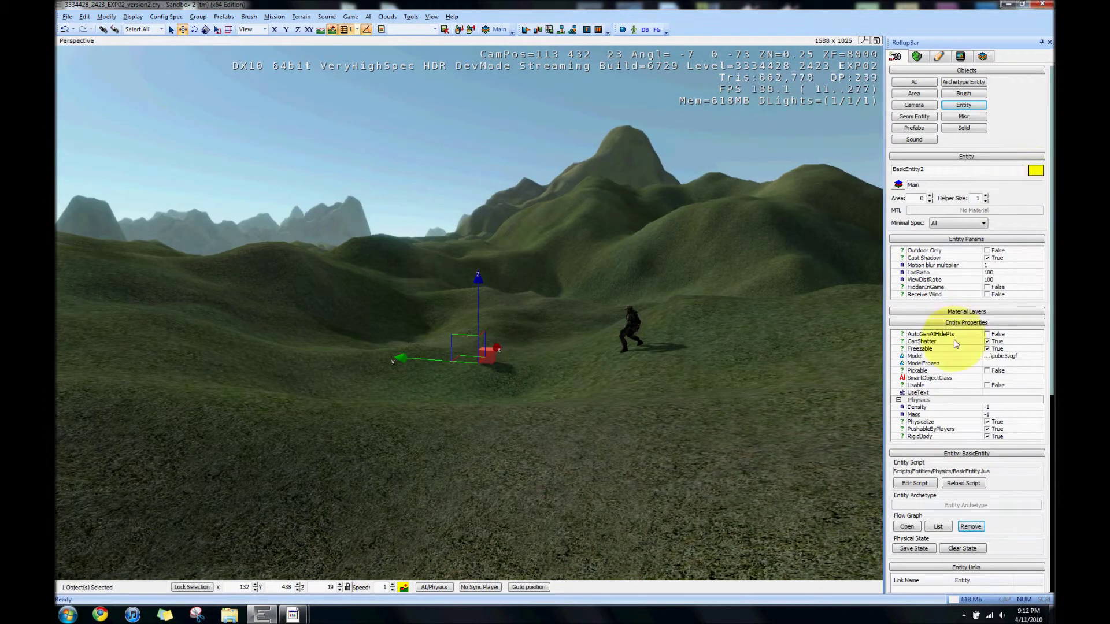
{"action": "left_click", "coordinate": [906, 526]}
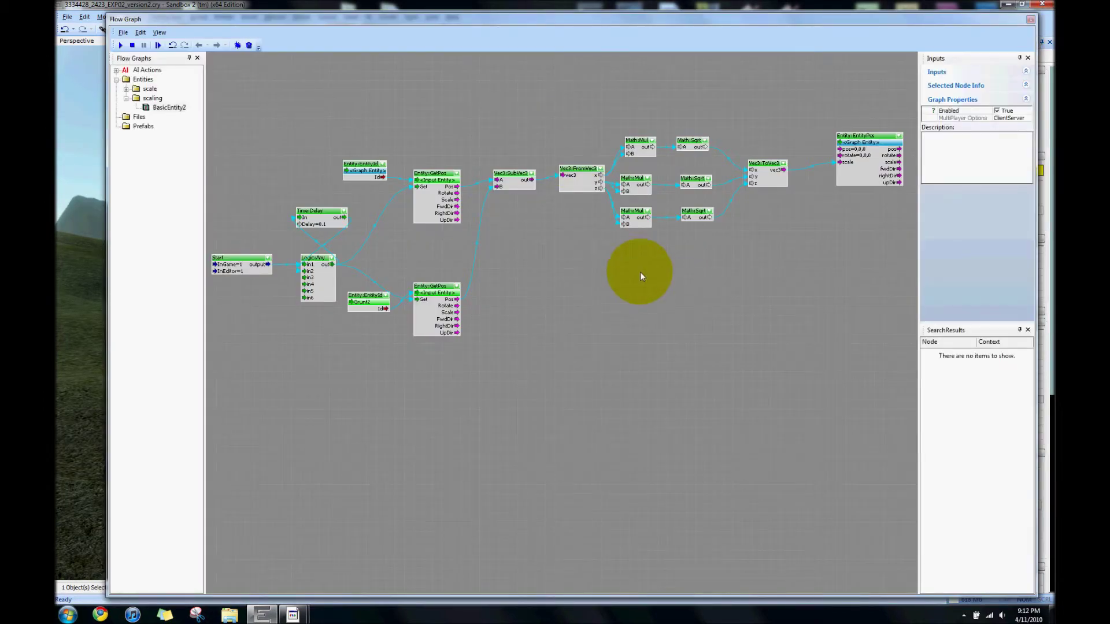